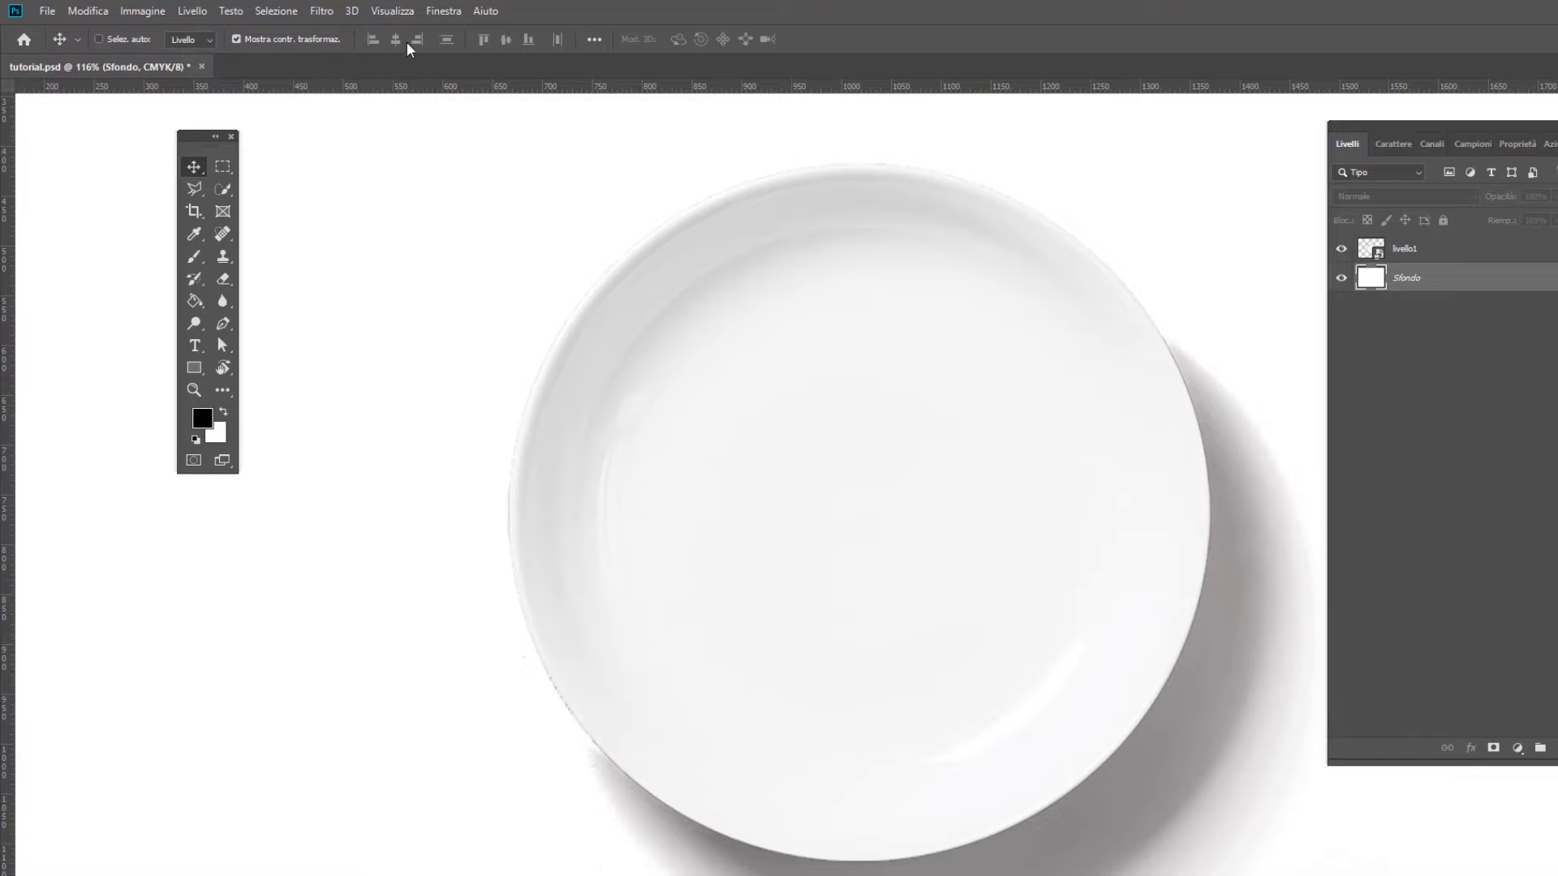
Drag a horizontal and a vertical guide from the rulers to cross at the plate's centre.
left_click(394, 12)
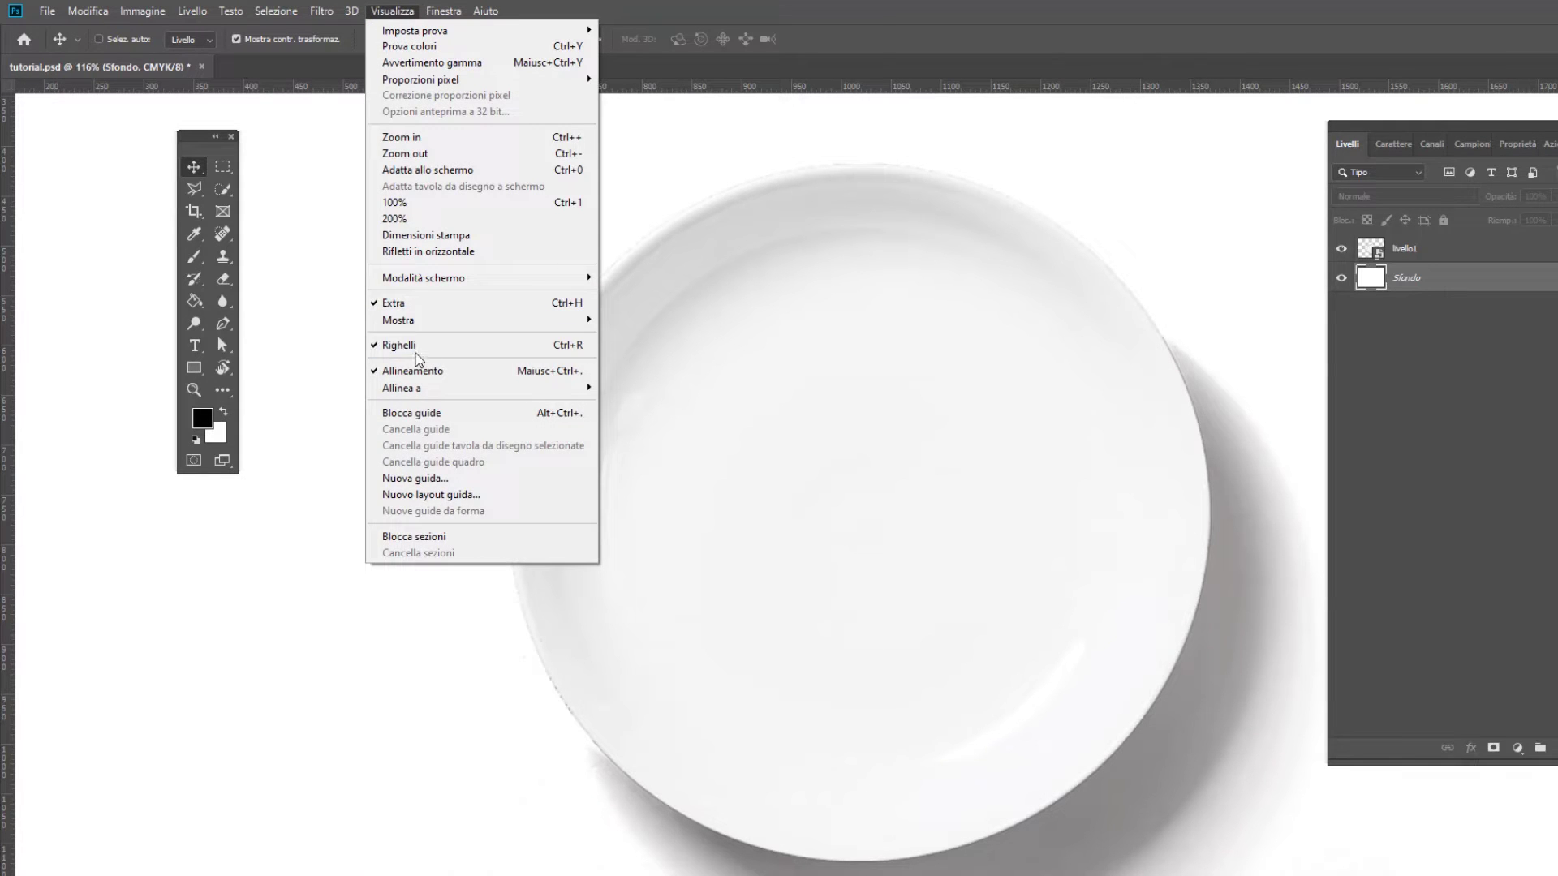
mouse_move(777, 90)
left_mouse_down()
mouse_move(726, 481)
mouse_move(735, 512)
left_mouse_up()
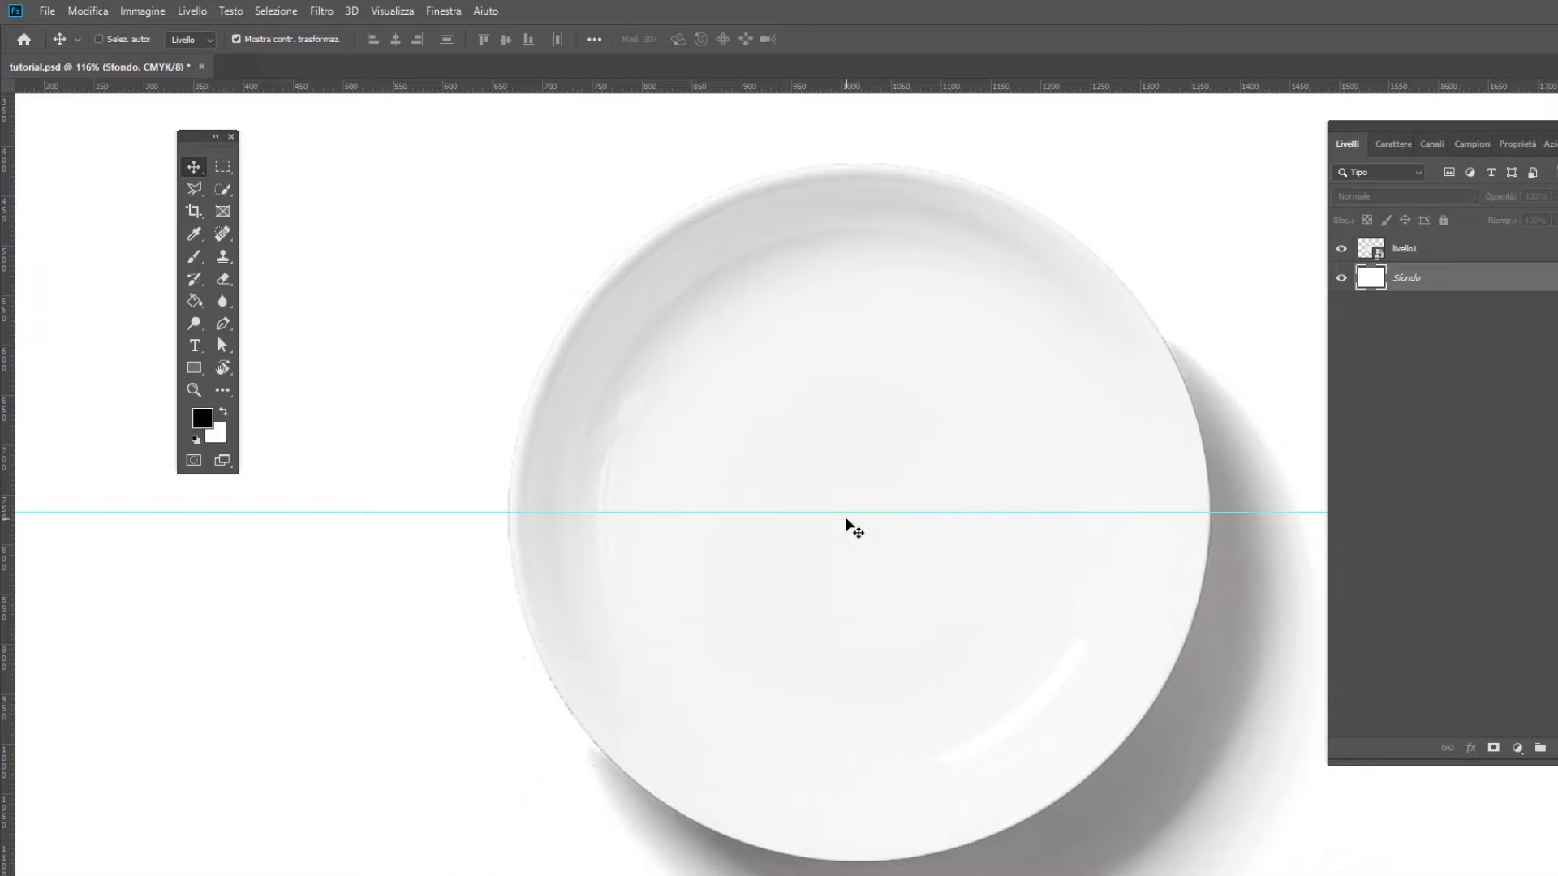
mouse_move(8, 388)
left_mouse_down()
mouse_move(598, 393)
mouse_move(865, 421)
left_mouse_up()
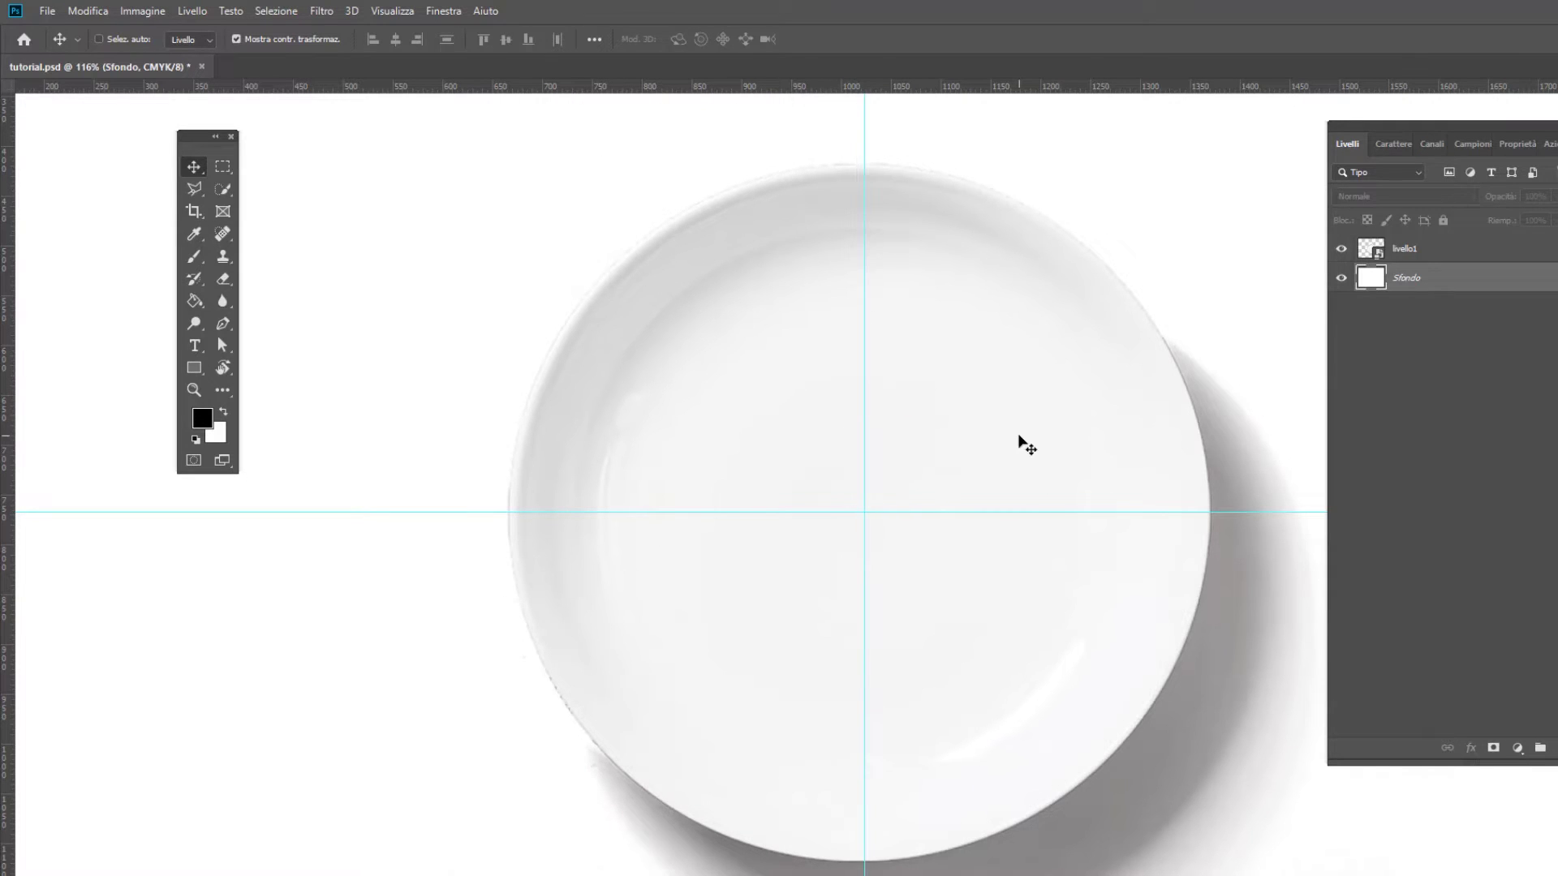
scroll(1019, 436, "down", 1)
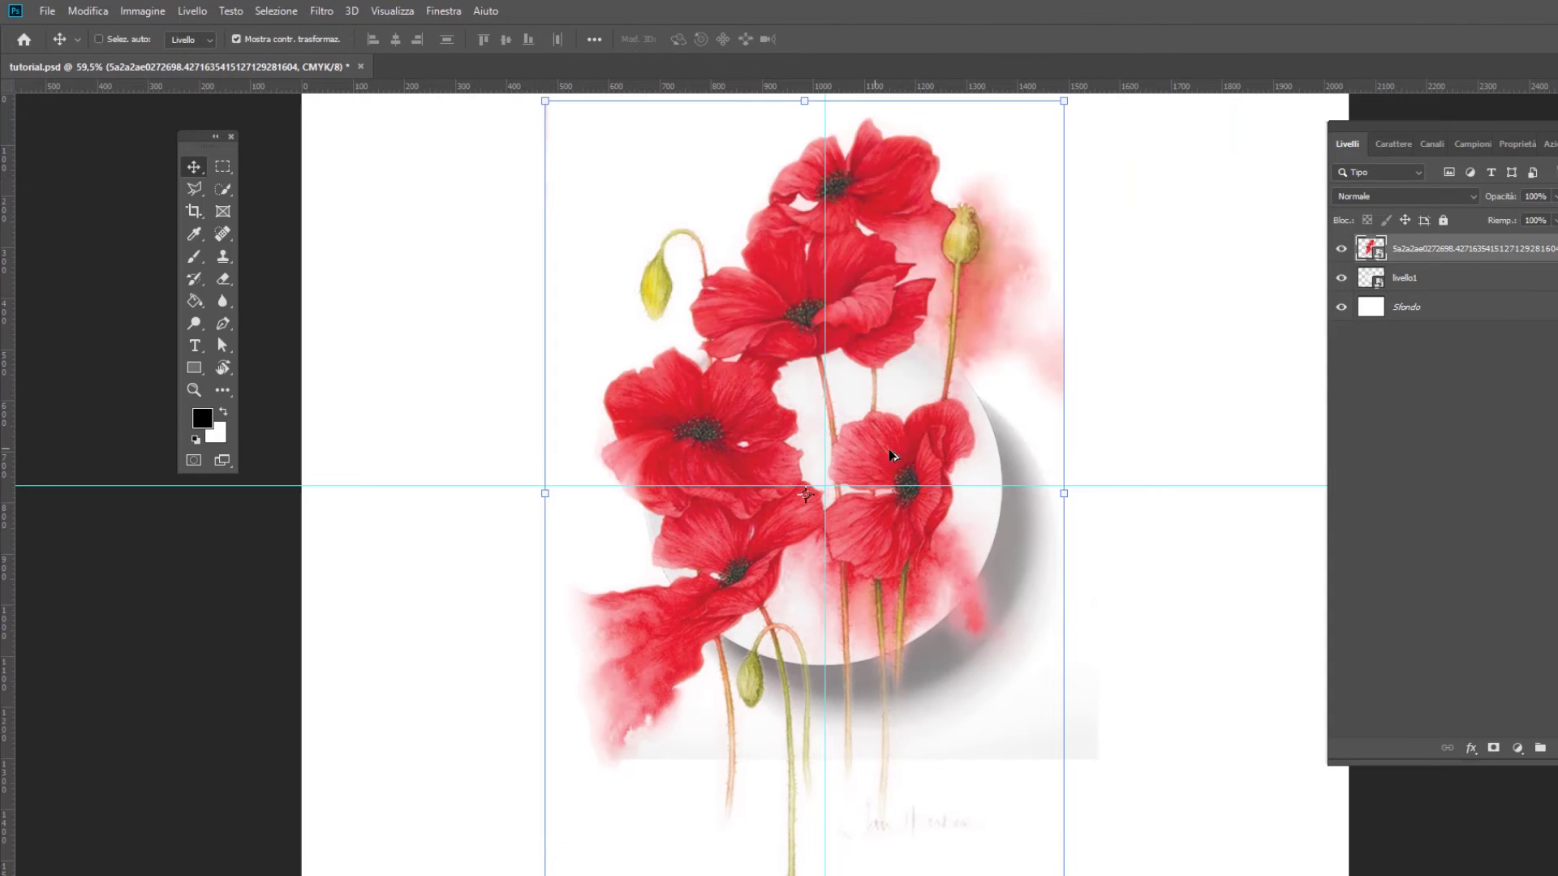
Scale the placed poppy image down to about 4.8% and move it onto the plate's upper-left.
left_click(546, 101)
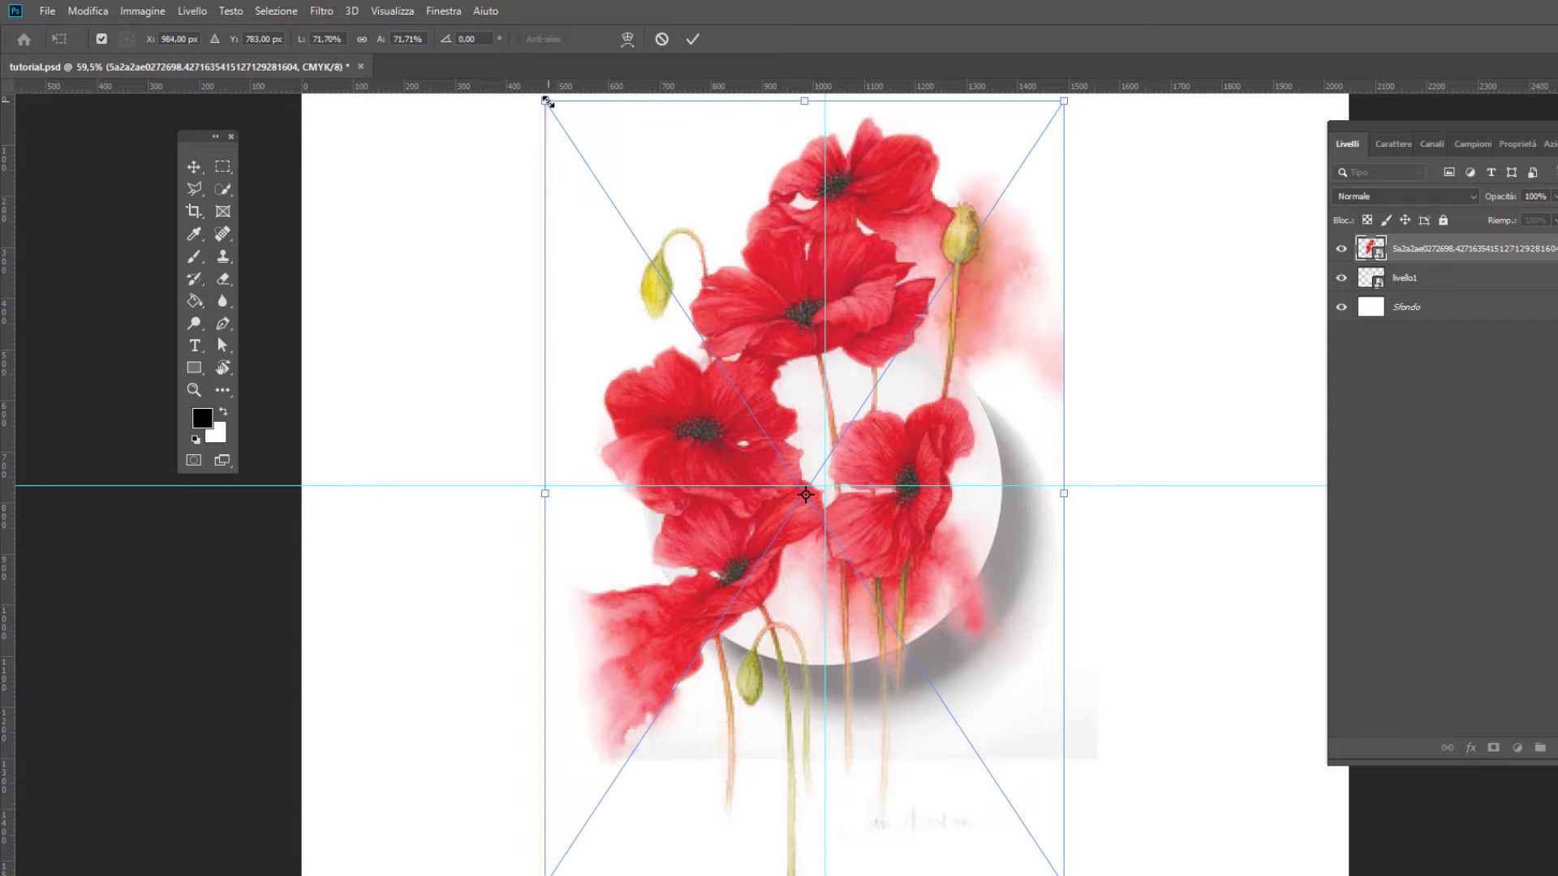
left_click_drag(545, 102, 895, 631)
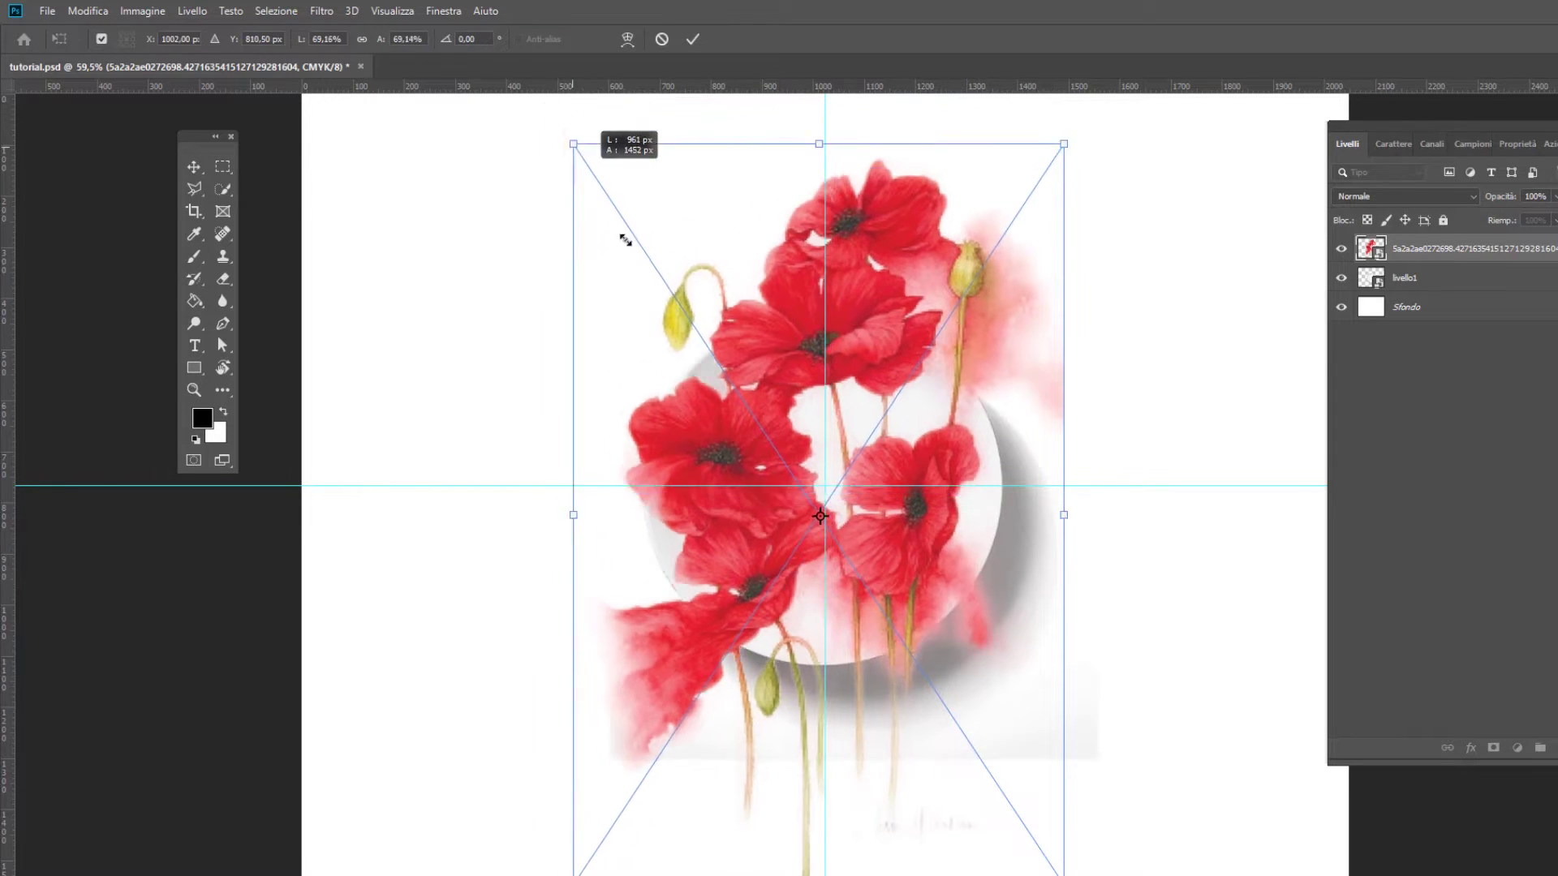
left_click_drag(978, 705, 819, 393)
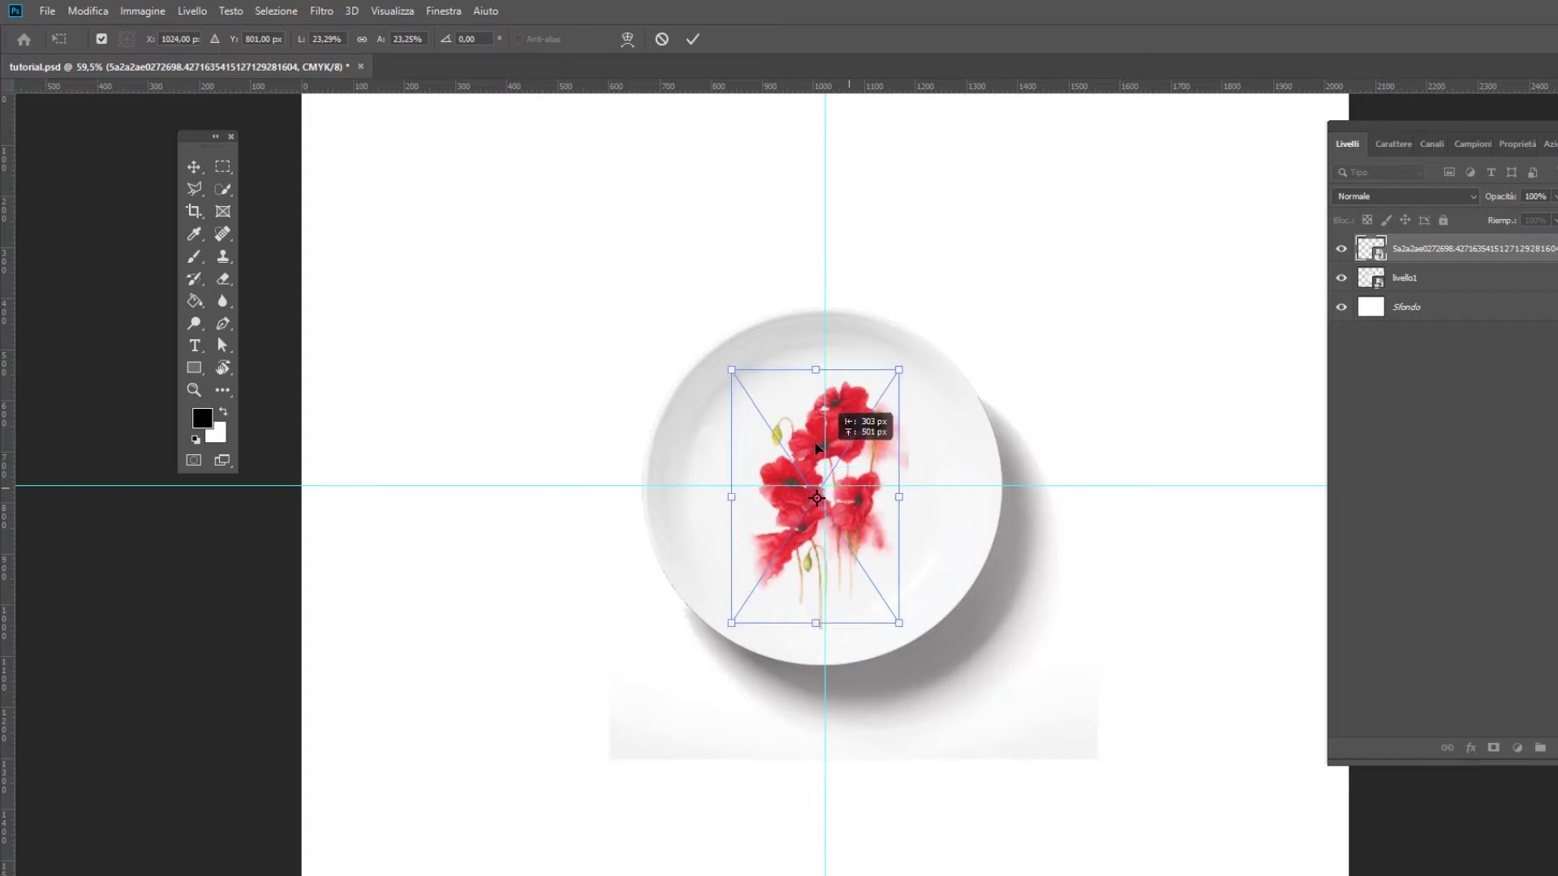
mouse_move(905, 573)
left_mouse_down()
mouse_move(778, 467)
mouse_move(732, 394)
mouse_move(720, 436)
left_mouse_up()
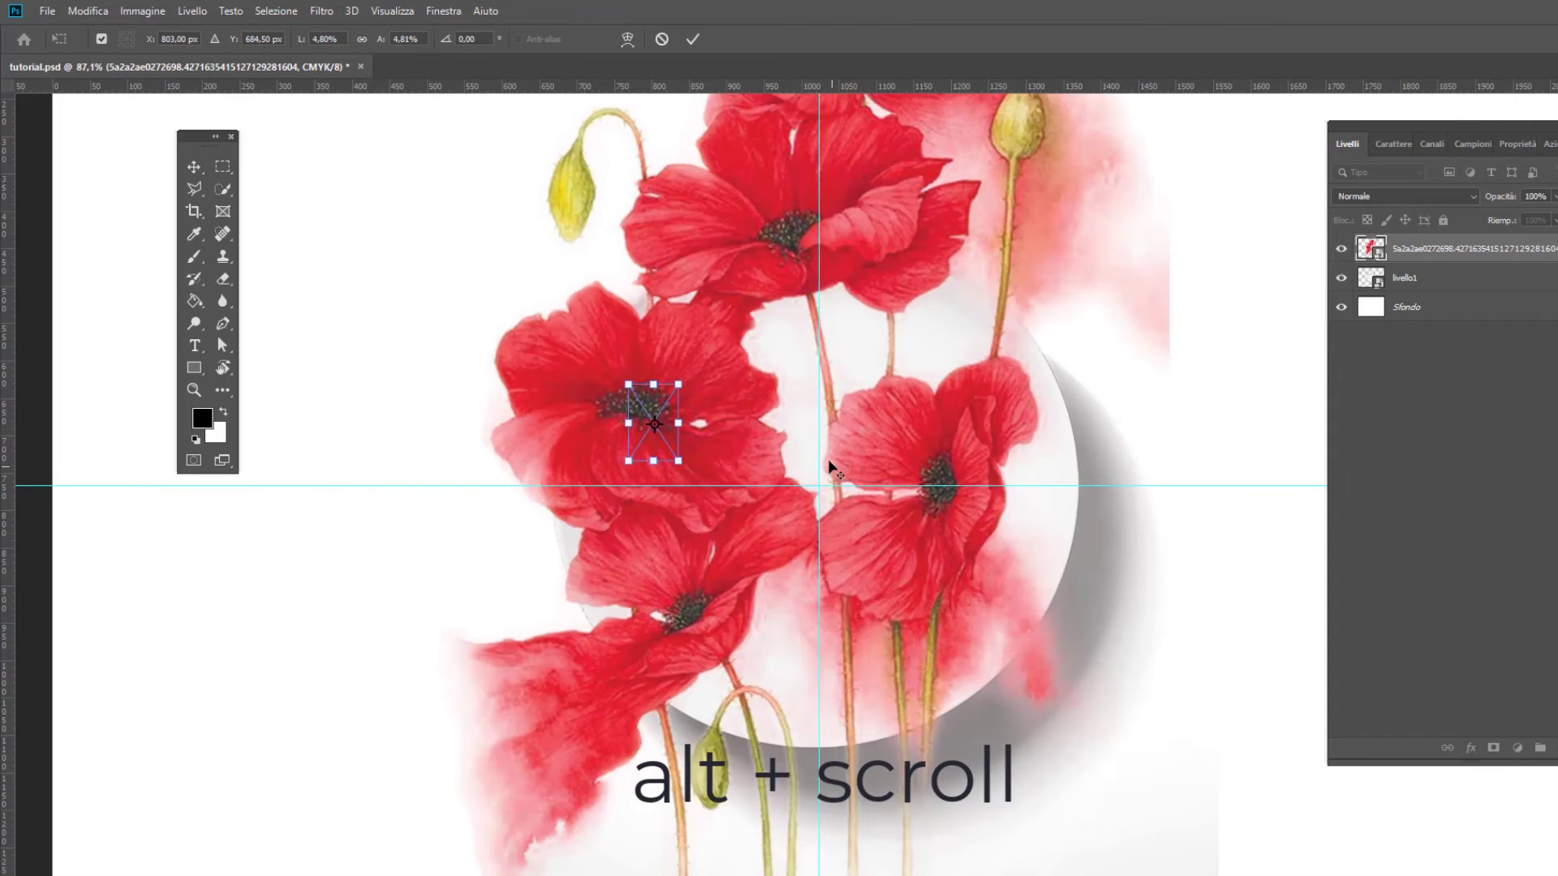
Zoom in on the plate until the small poppy image is clearly visible.
scroll(838, 486, "up", 2)
scroll(828, 455, "up", 2)
scroll(814, 445, "up", 3)
scroll(810, 441, "up", 1)
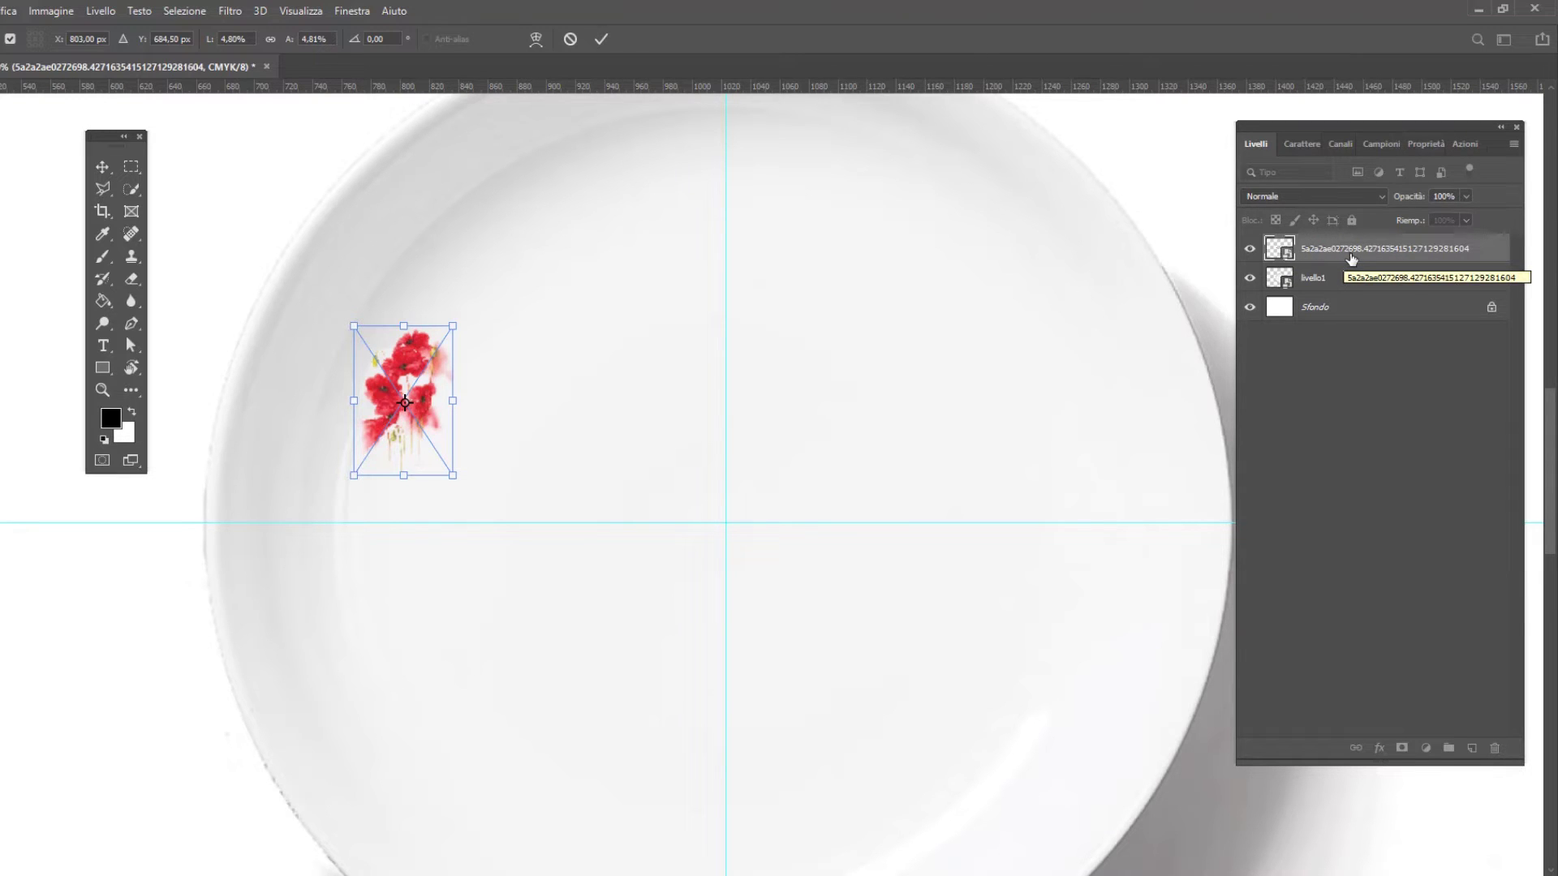
Commit the poppy's transform, rasterize its layer, and start a fresh Free Transform on it.
key("Return")
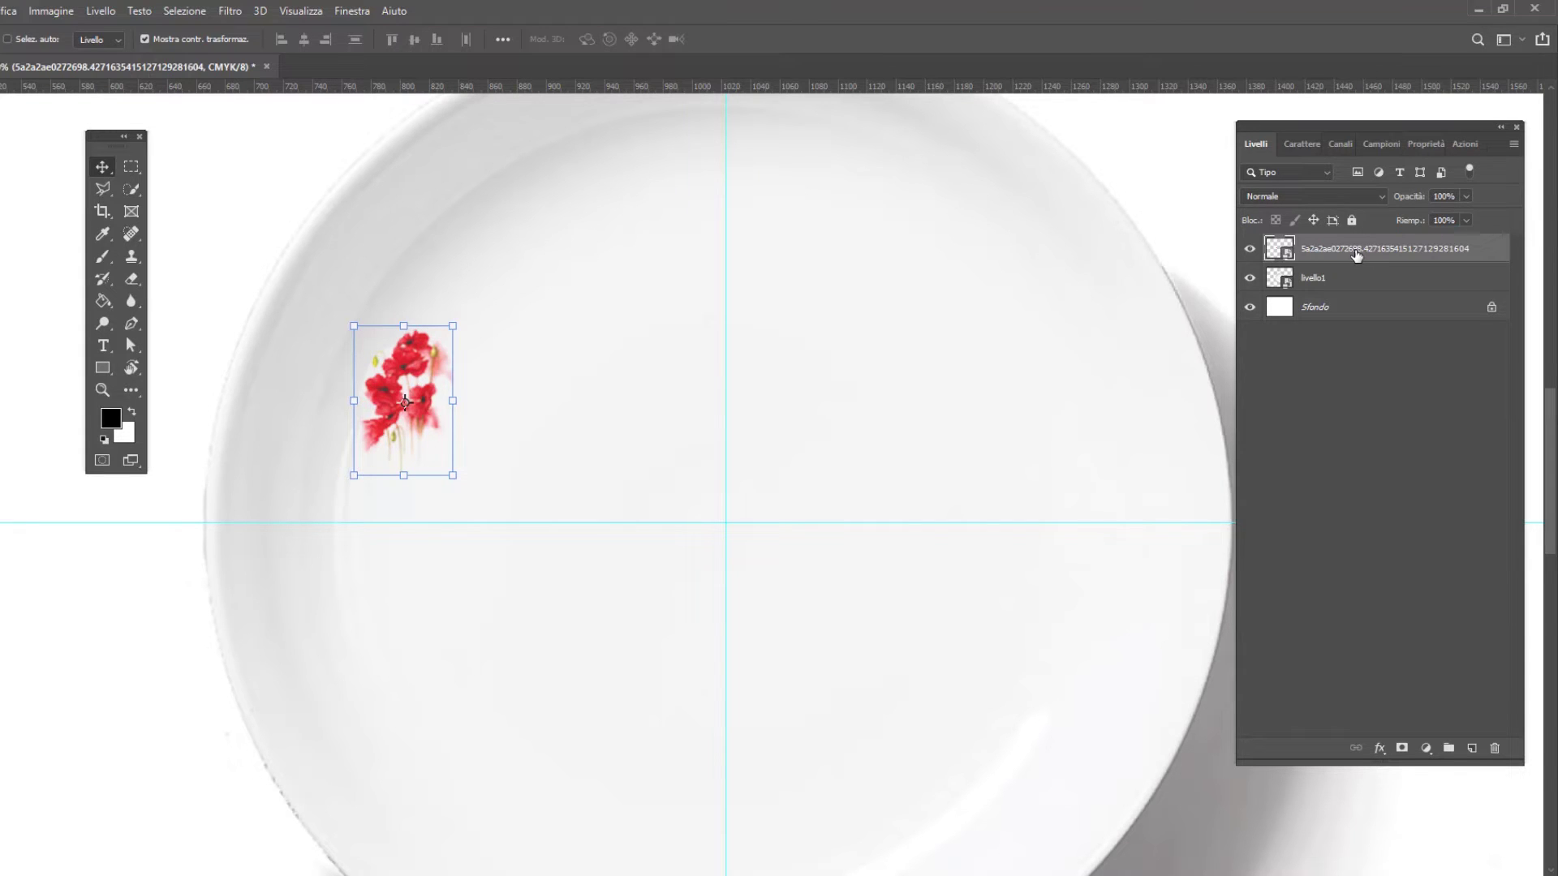
right_click(1356, 255)
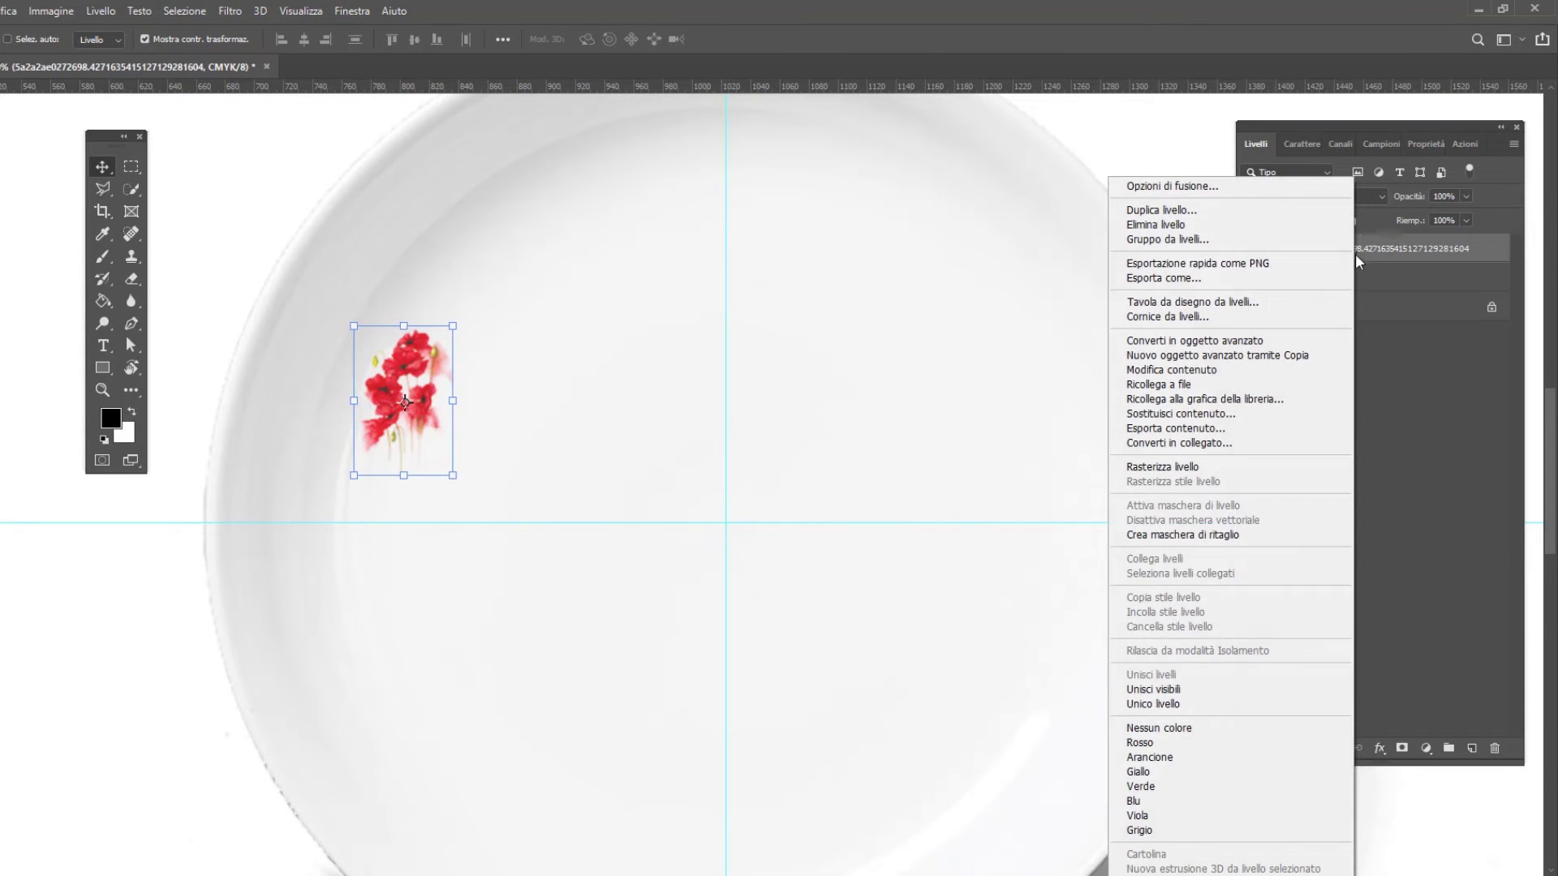
left_click(1233, 466)
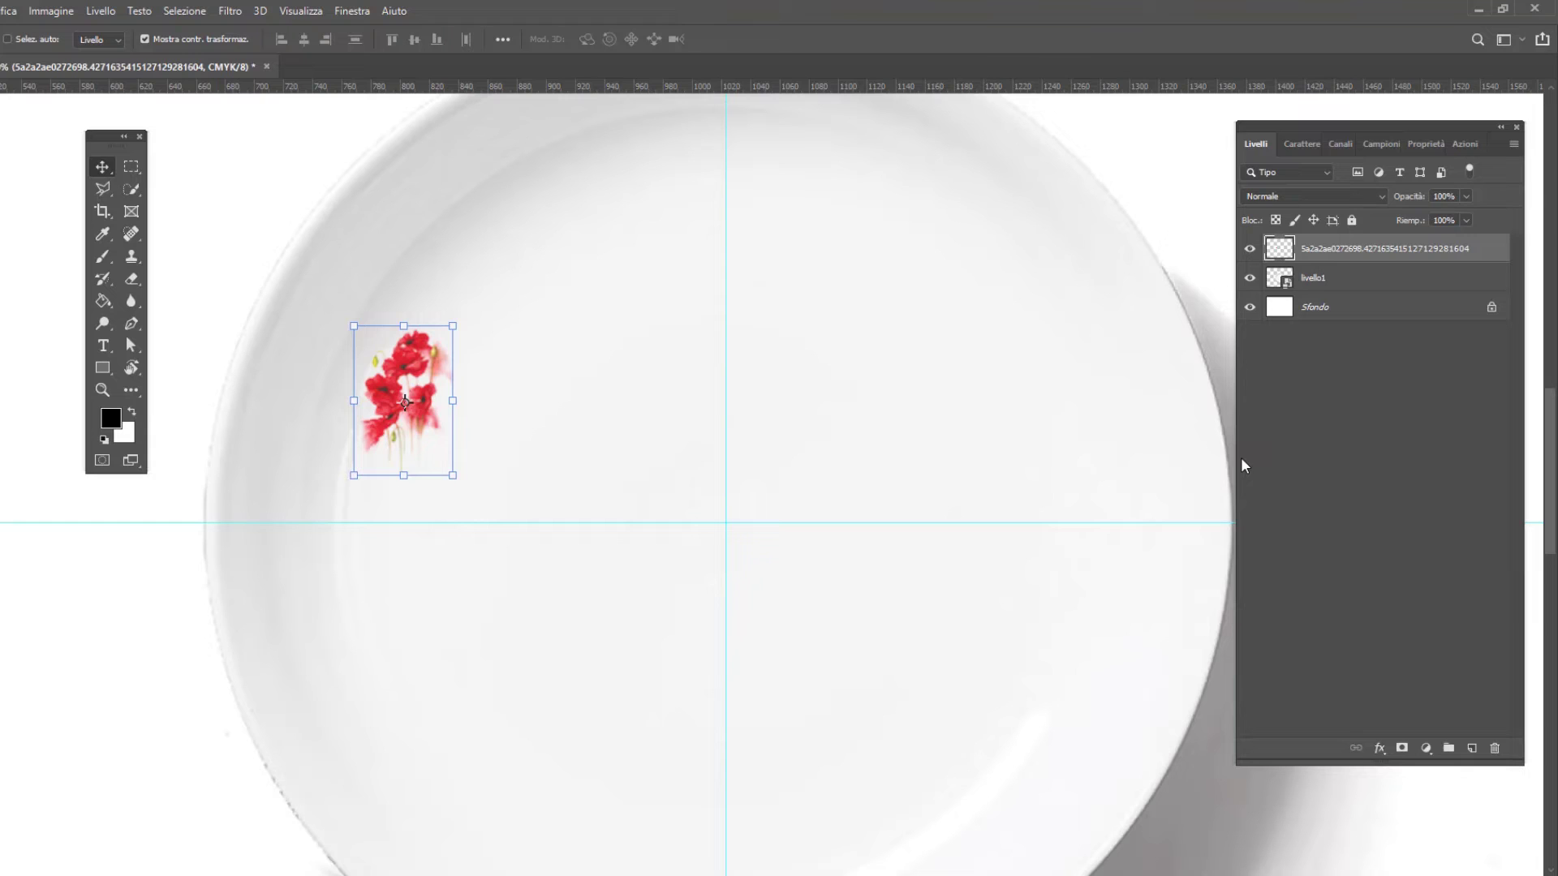
left_click(453, 325)
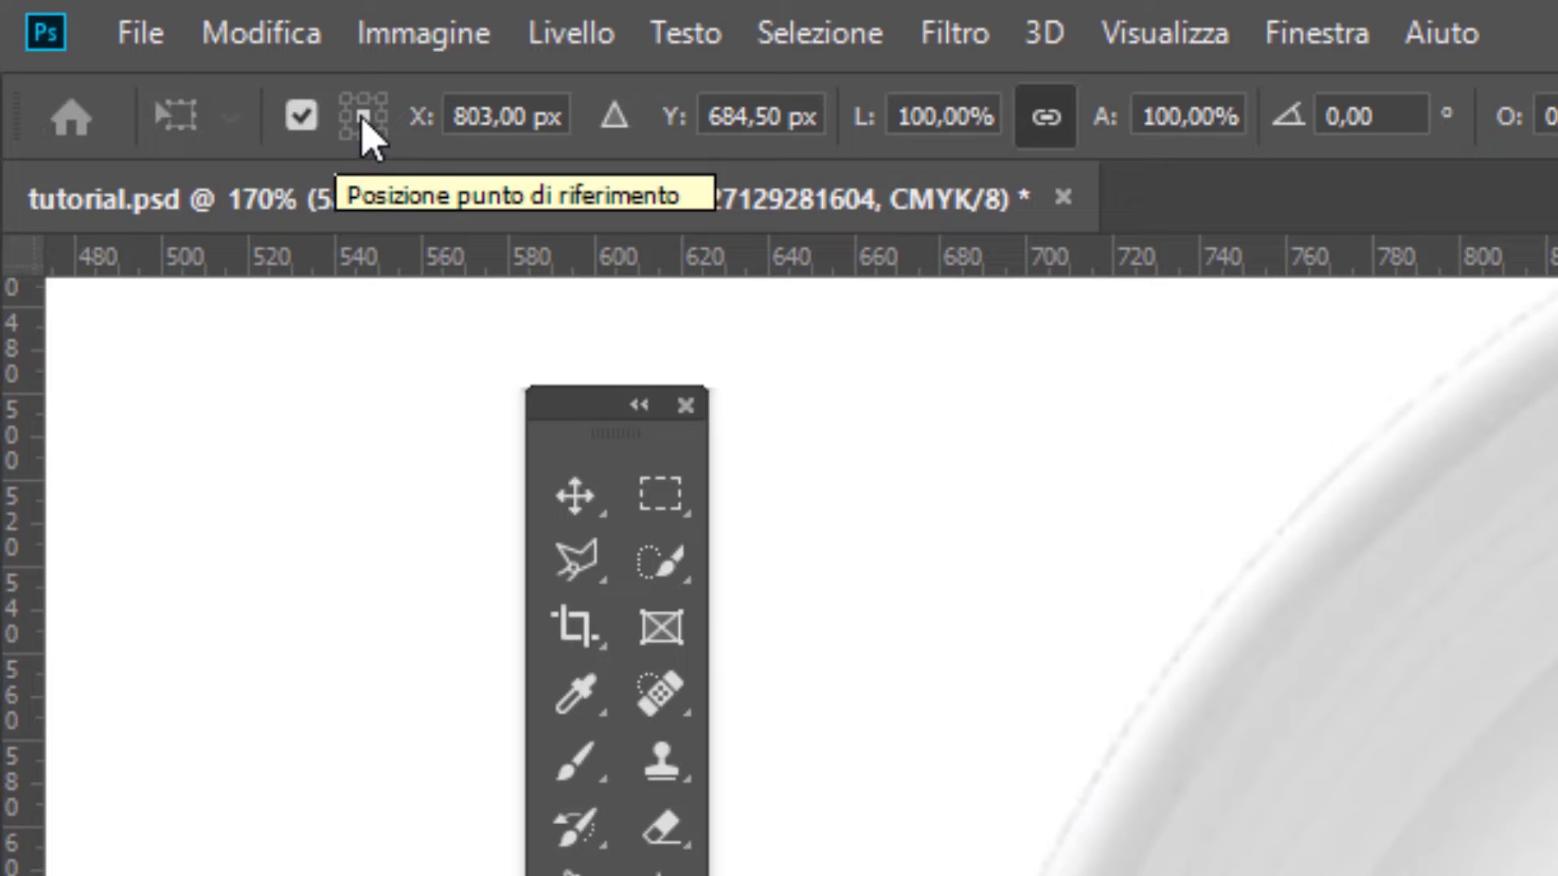
Move the transform pivot to the guides' intersection and rotate the poppy 20°.
left_click(305, 125)
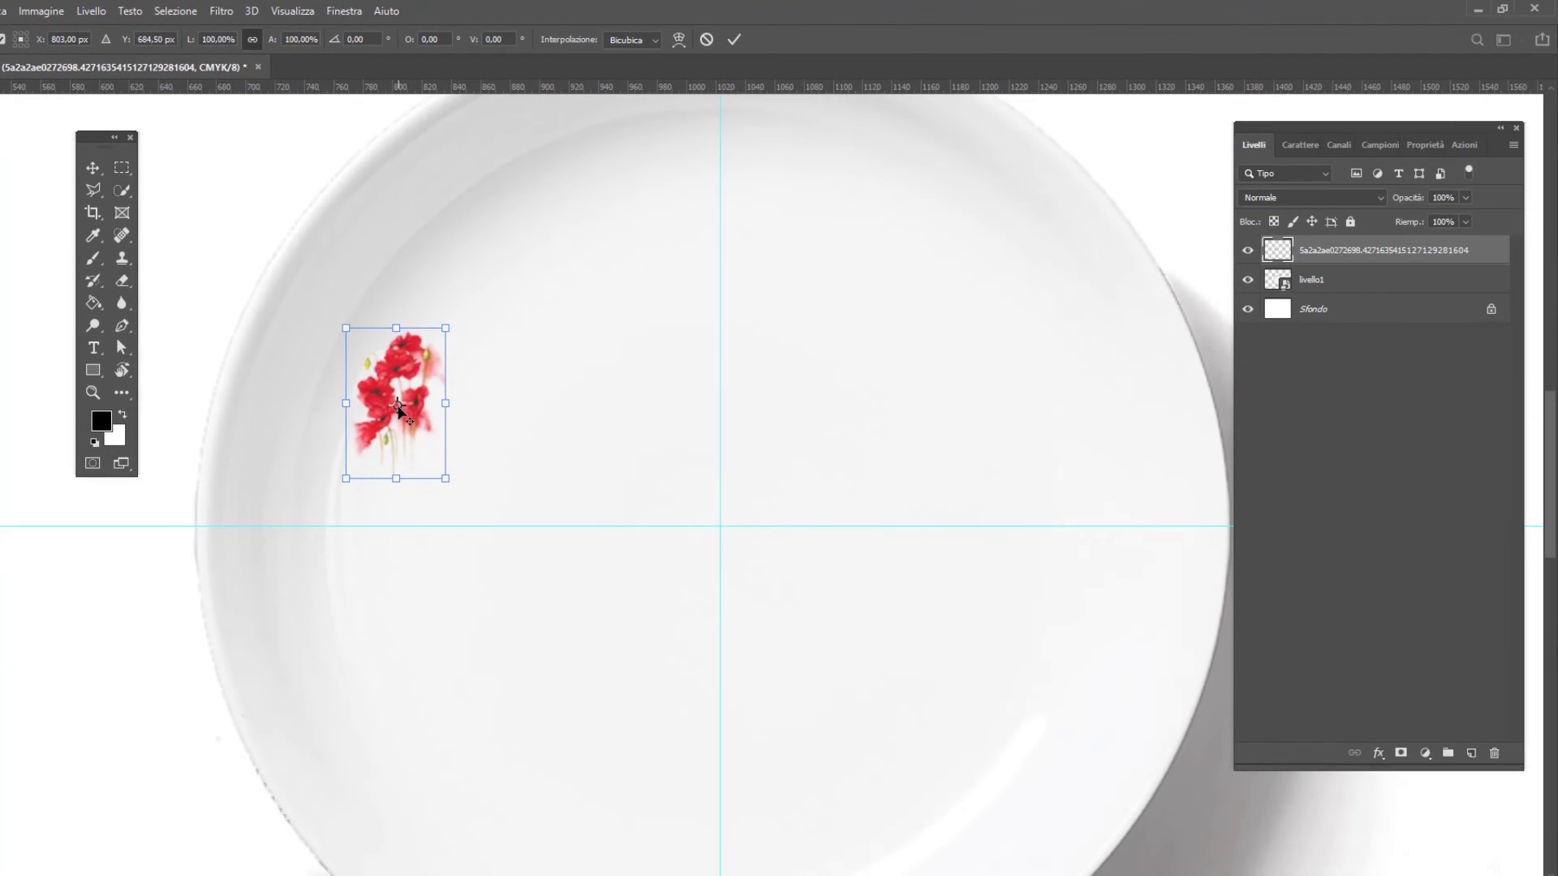
mouse_move(397, 406)
left_mouse_down()
mouse_move(603, 500)
mouse_move(721, 529)
left_mouse_up()
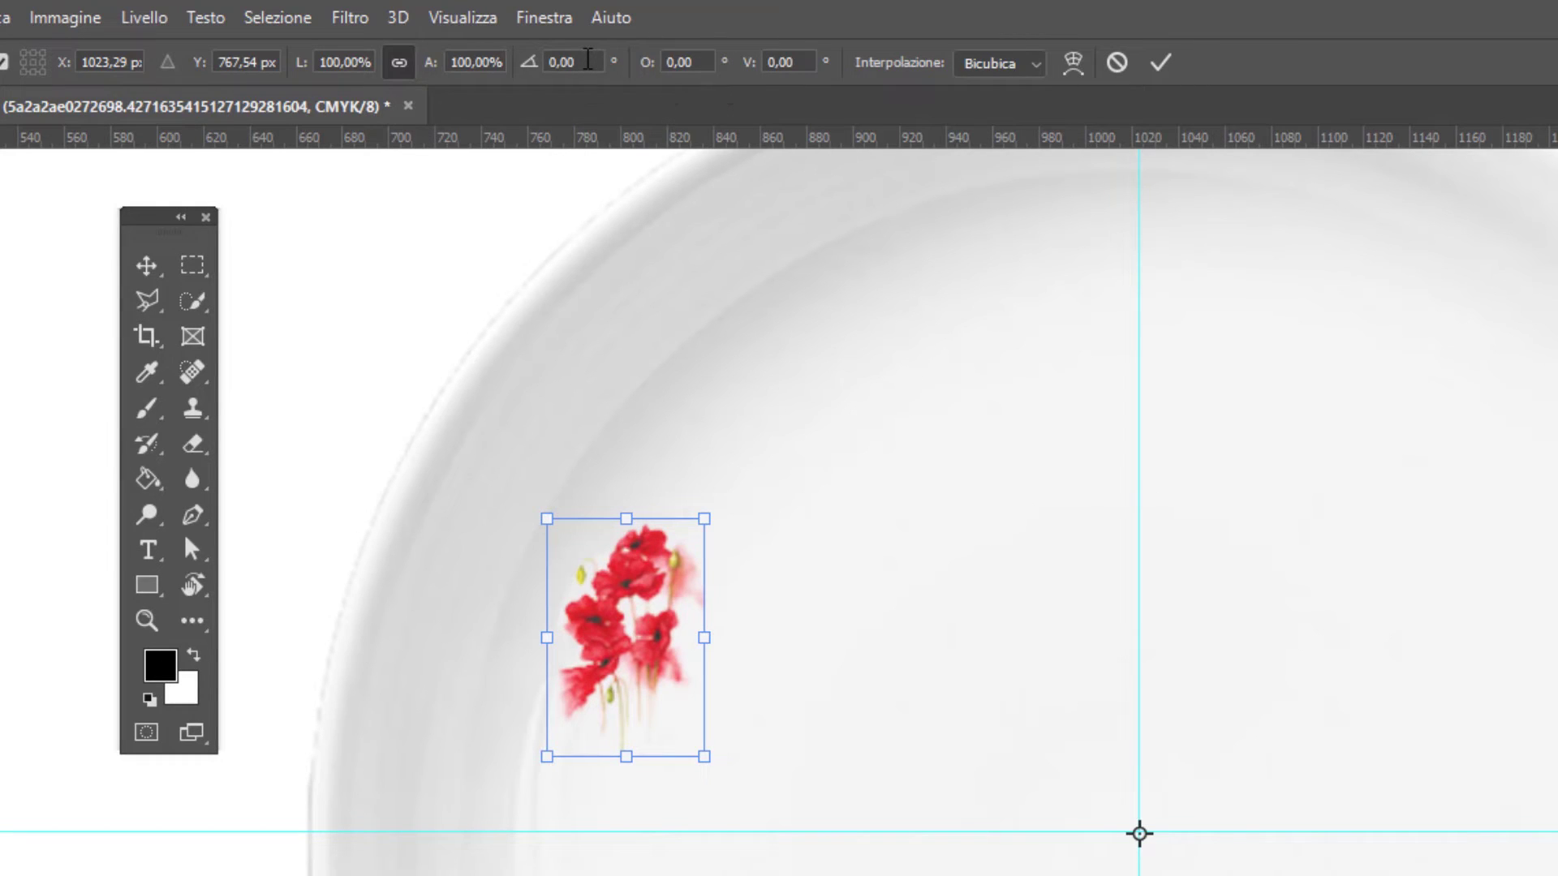
left_click(589, 62)
type("20")
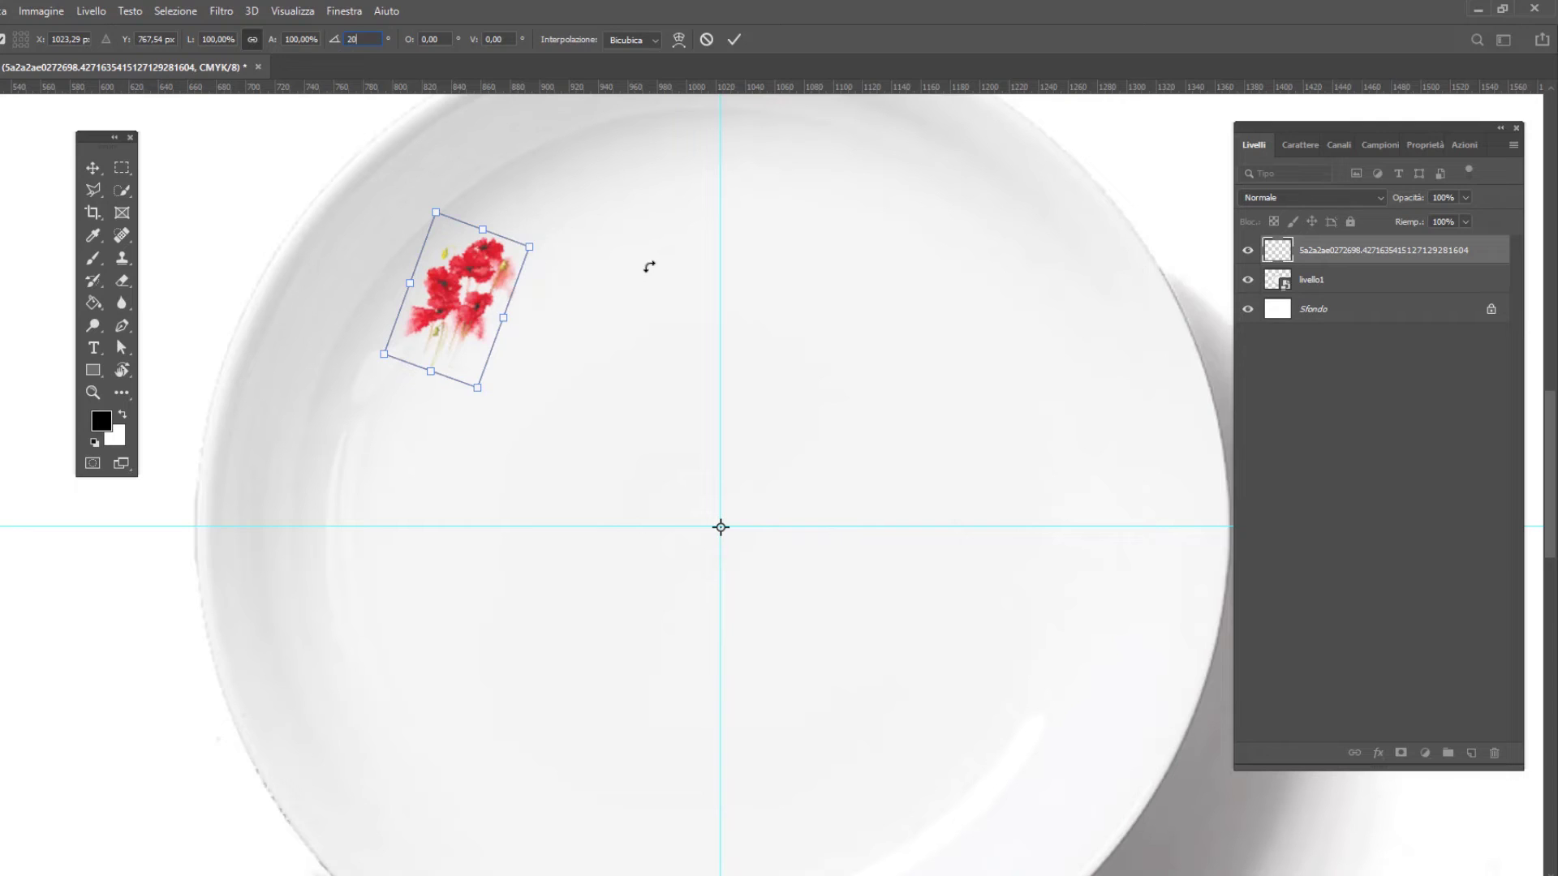
left_click(734, 38)
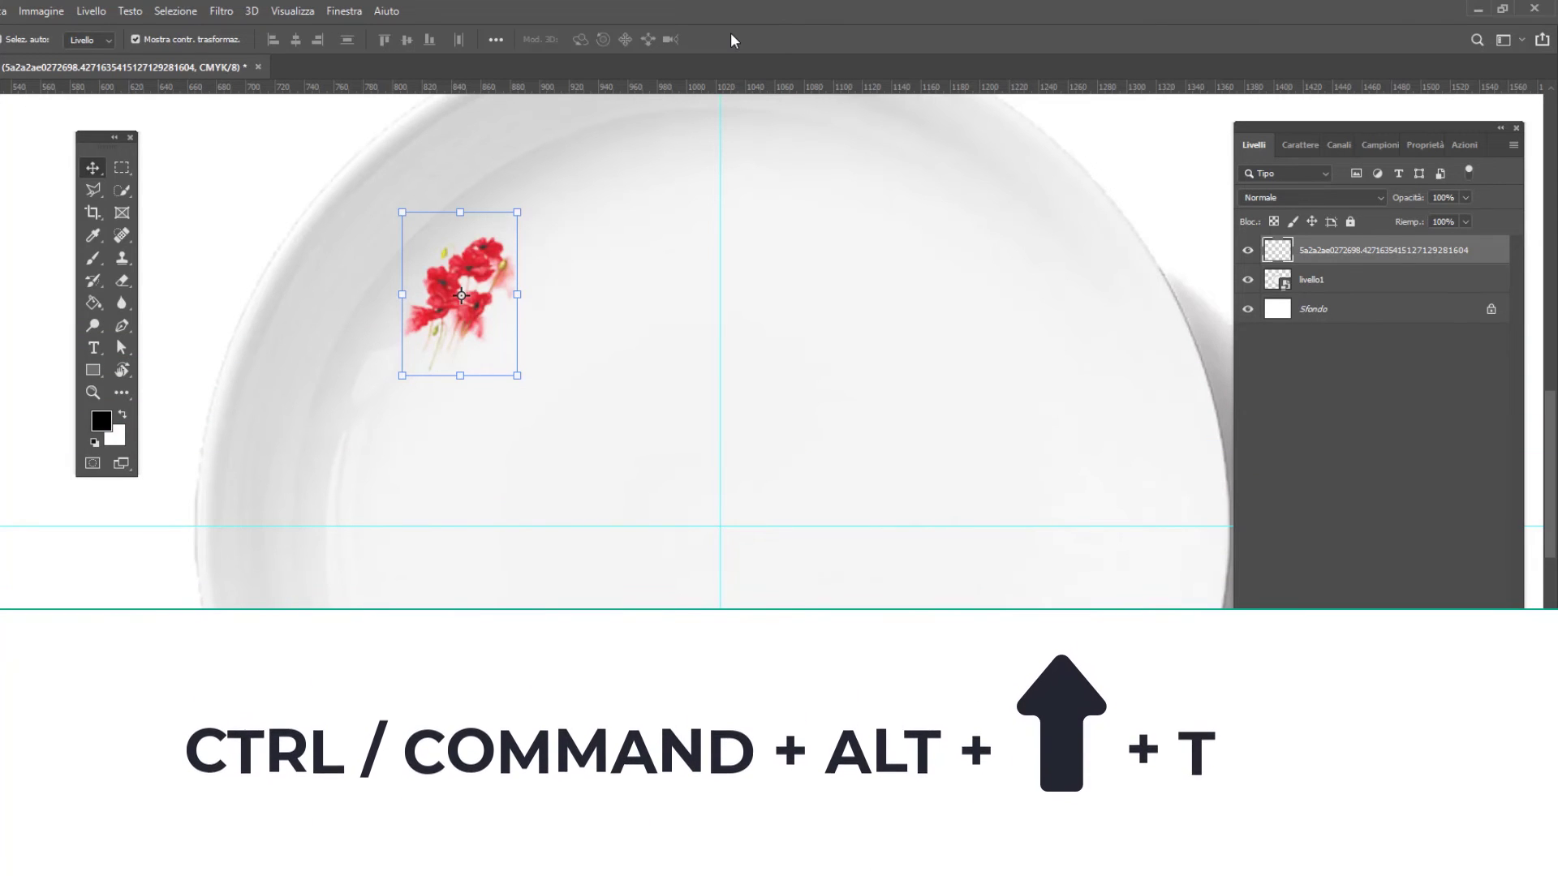
Repeat the duplicate-and-rotate transform ten times to ring the plate with poppy copies.
key("ctrl+alt+shift+t")
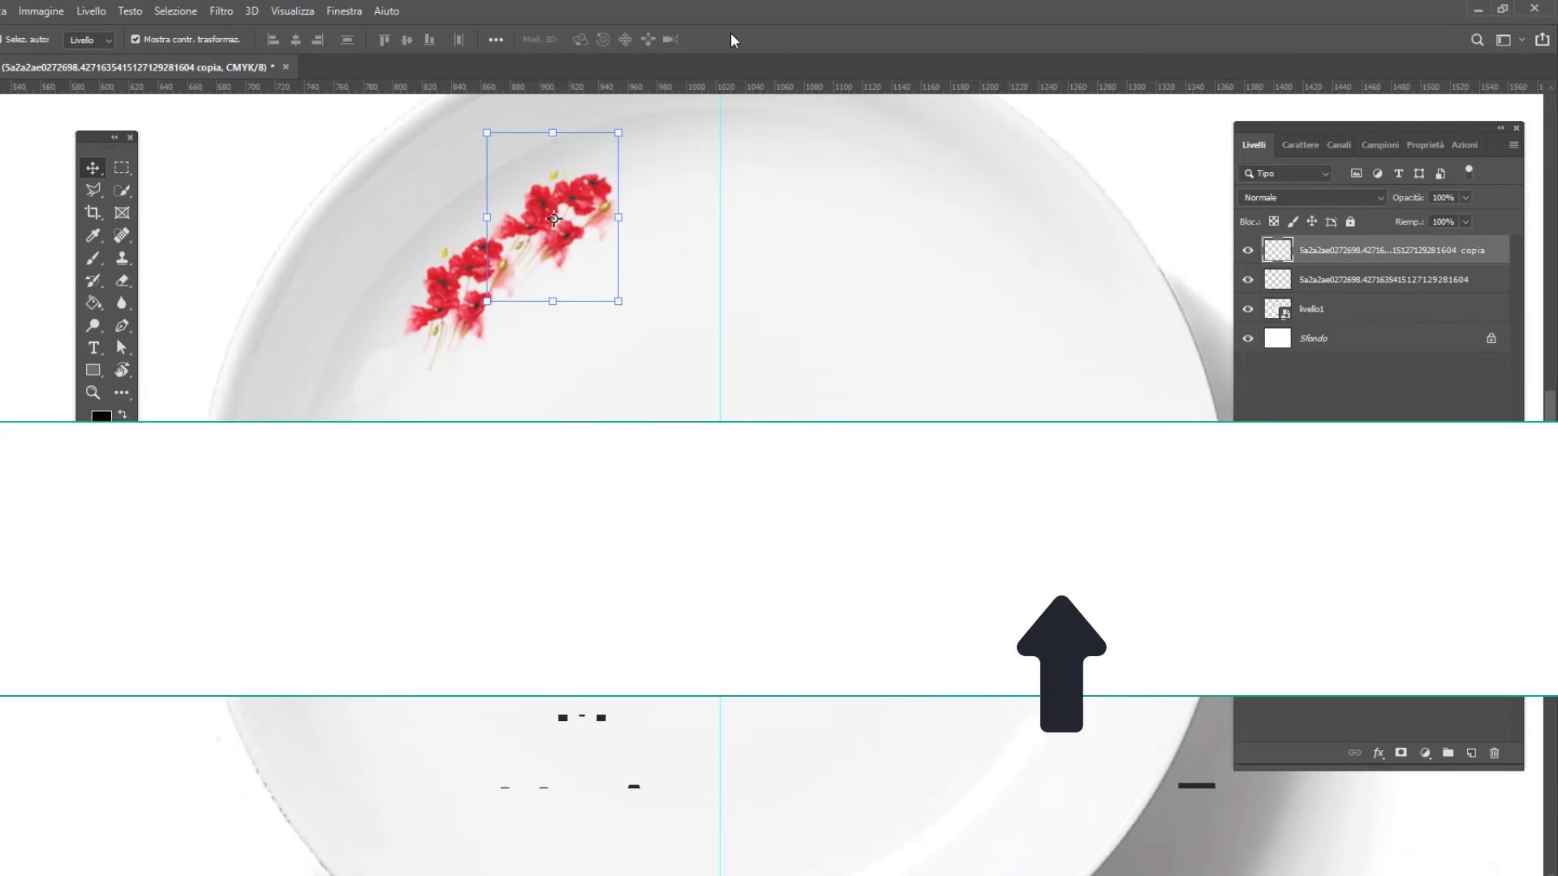
key("ctrl+alt+shift+t")
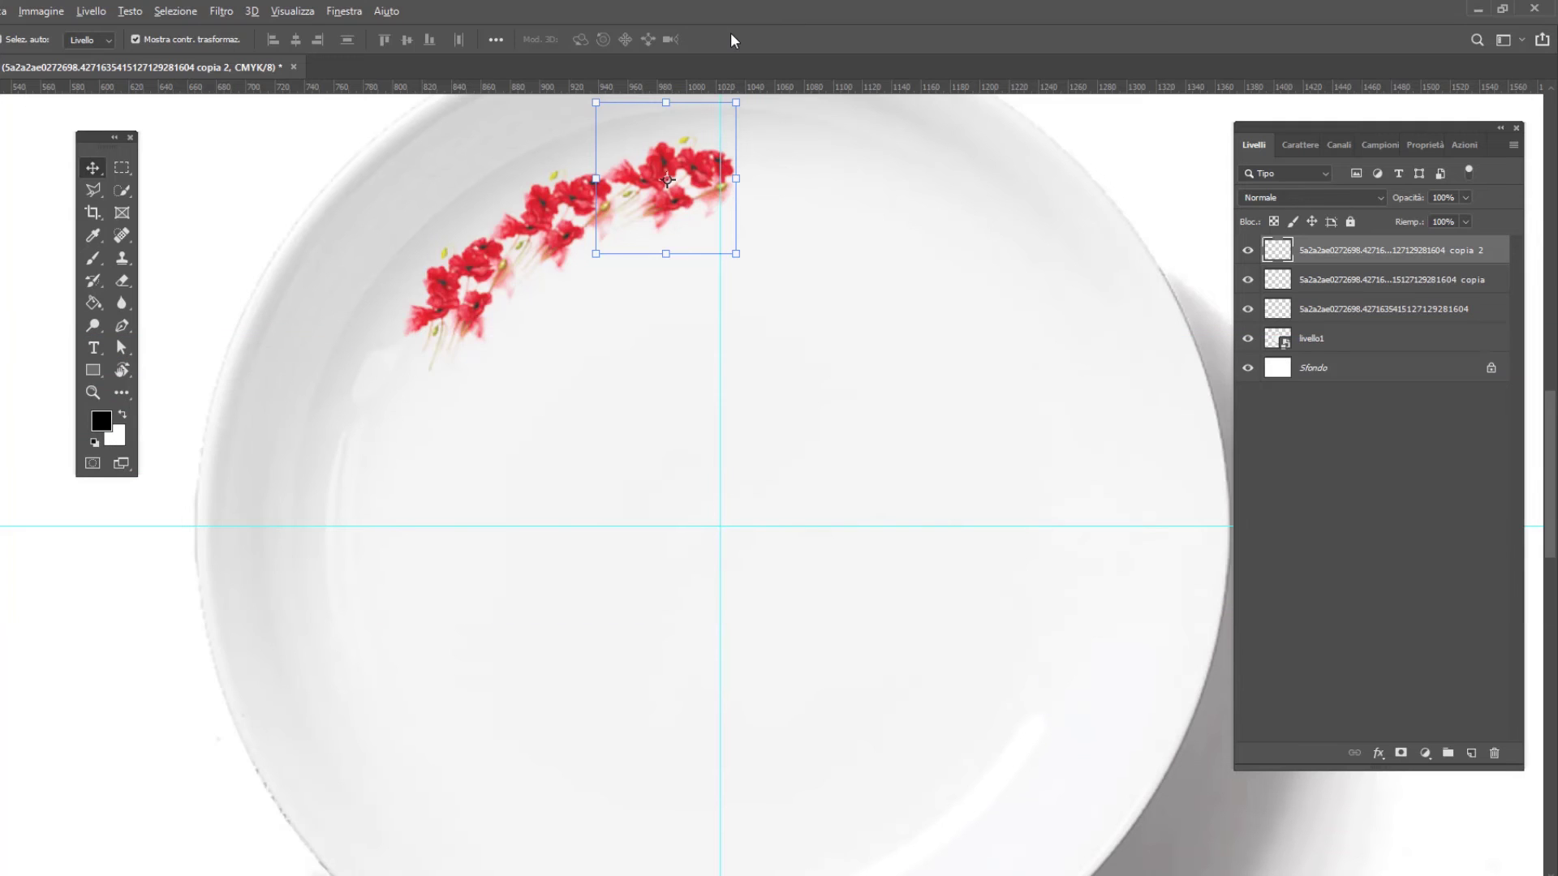
key("ctrl+alt+shift+t")
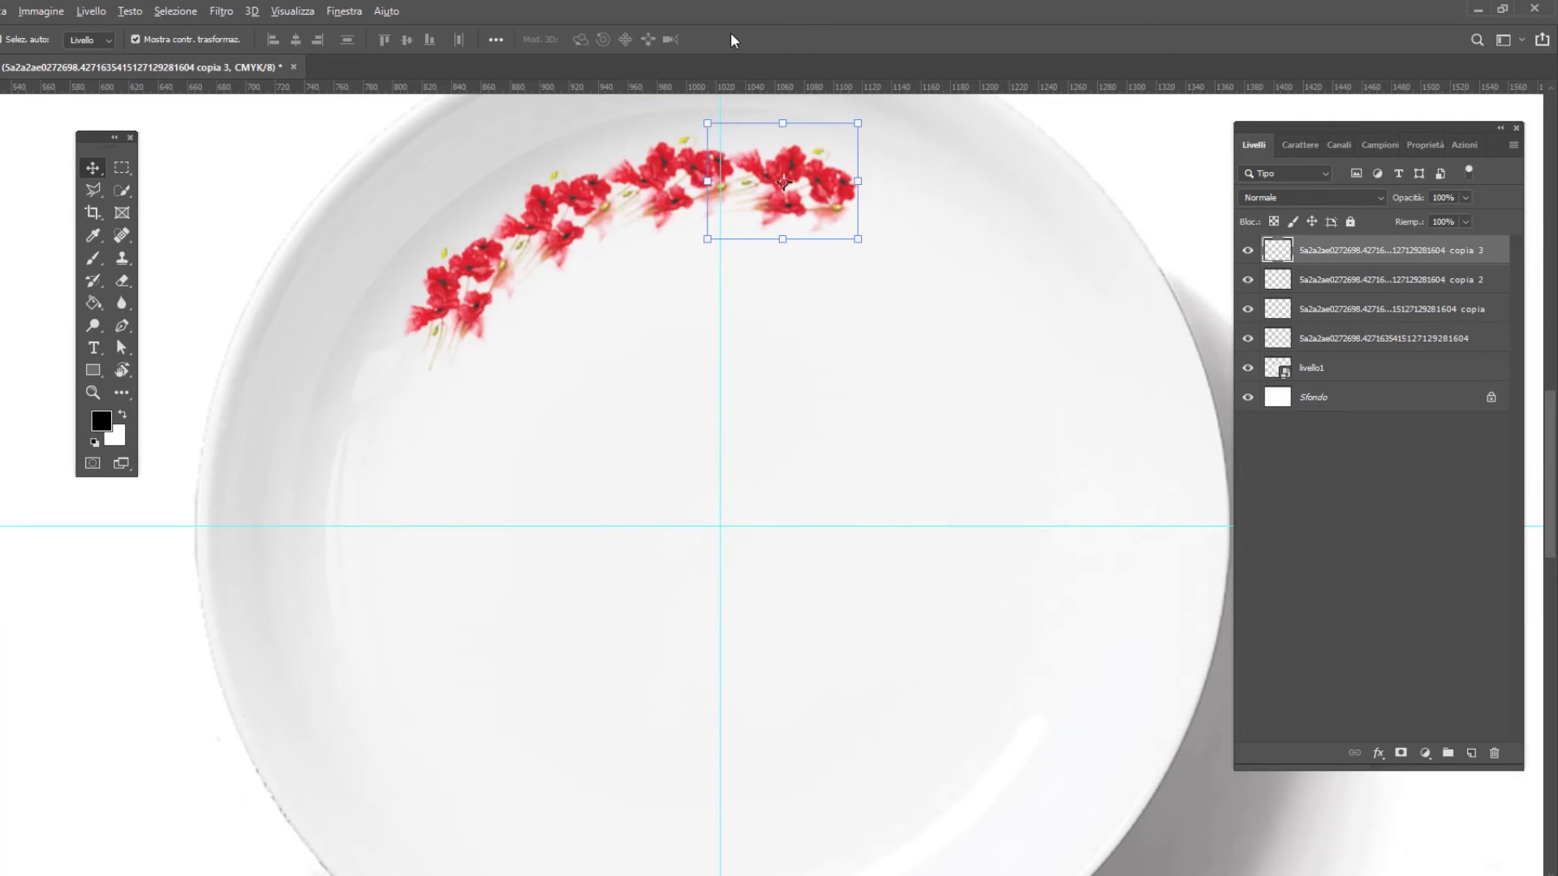
key("ctrl+alt+shift+t")
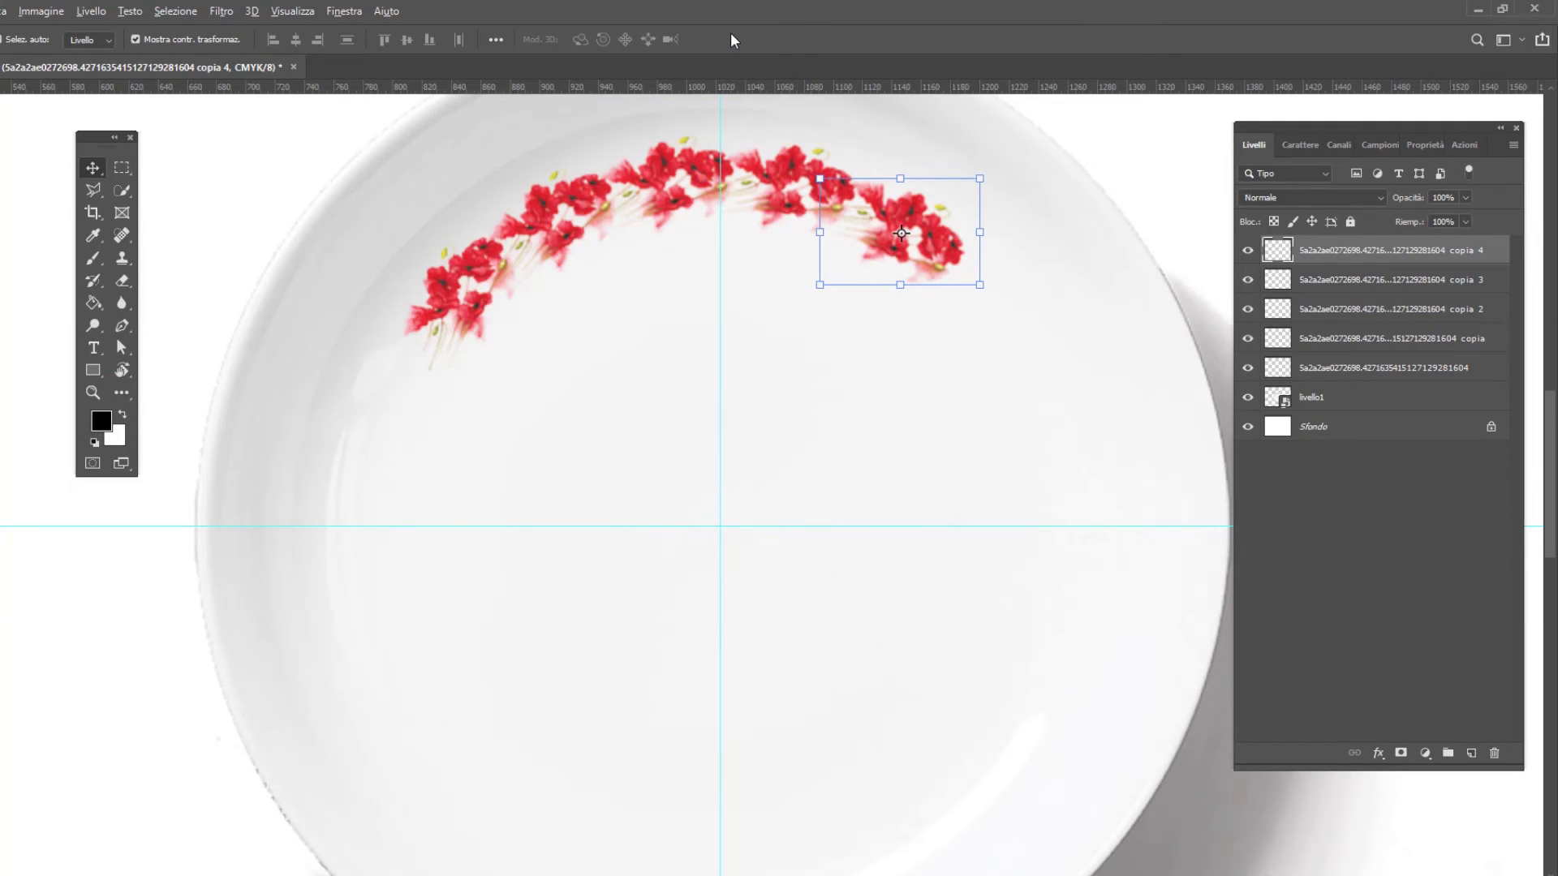
key("ctrl+alt+shift+t")
key("ctrl+alt+shift+t")
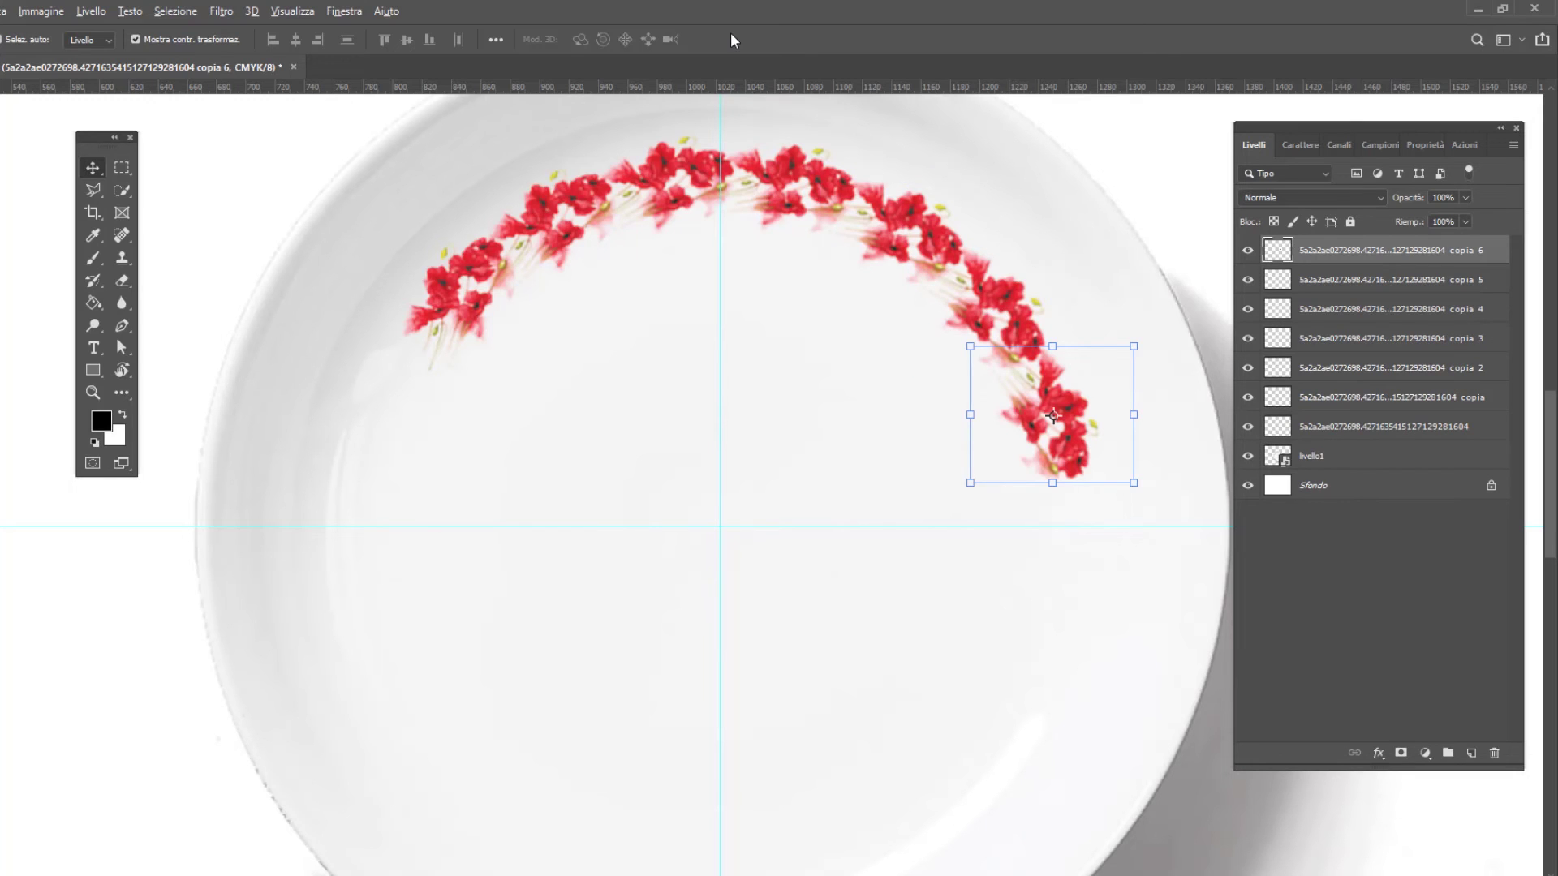
key("ctrl+alt+shift+t")
key("ctrl+alt+shift+t")
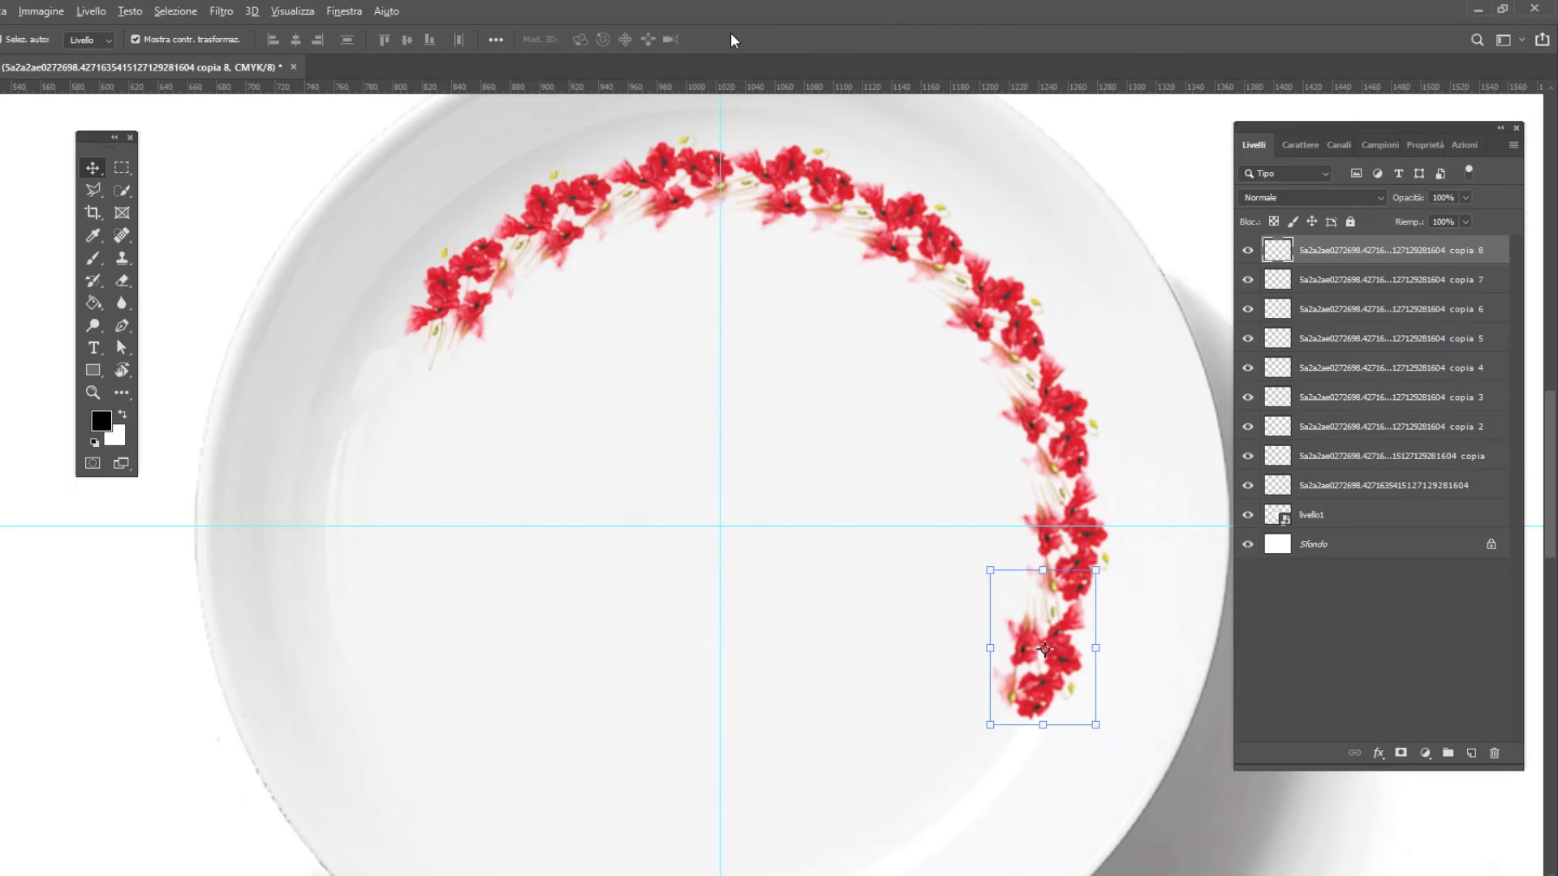
key("ctrl+alt+shift+t")
key("ctrl+alt+shift+t")
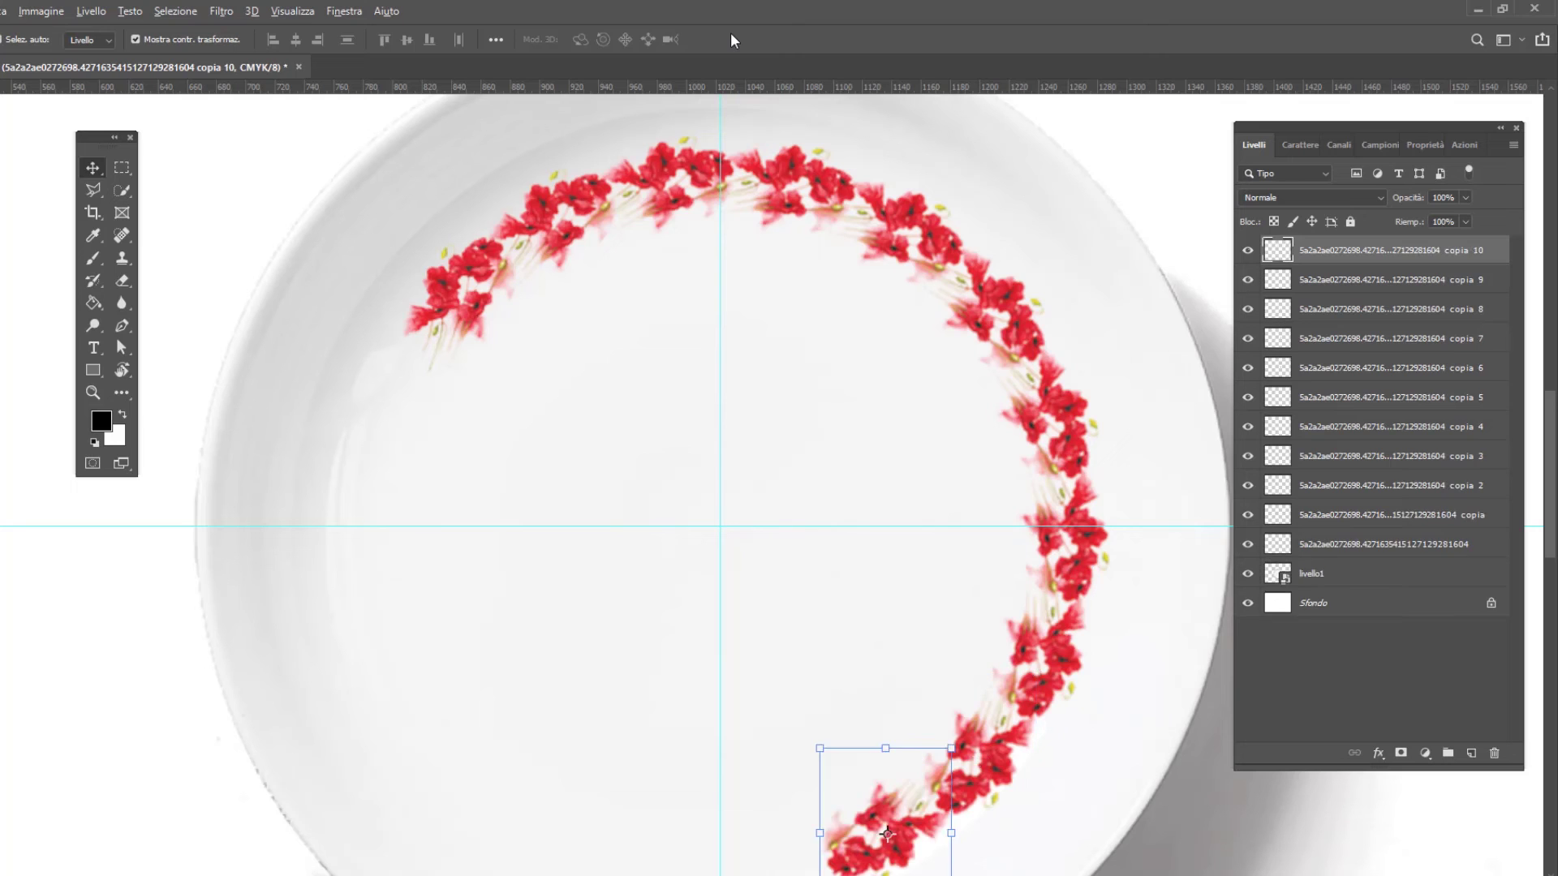
key("ctrl+alt+shift+t")
key("ctrl+alt+shift+t")
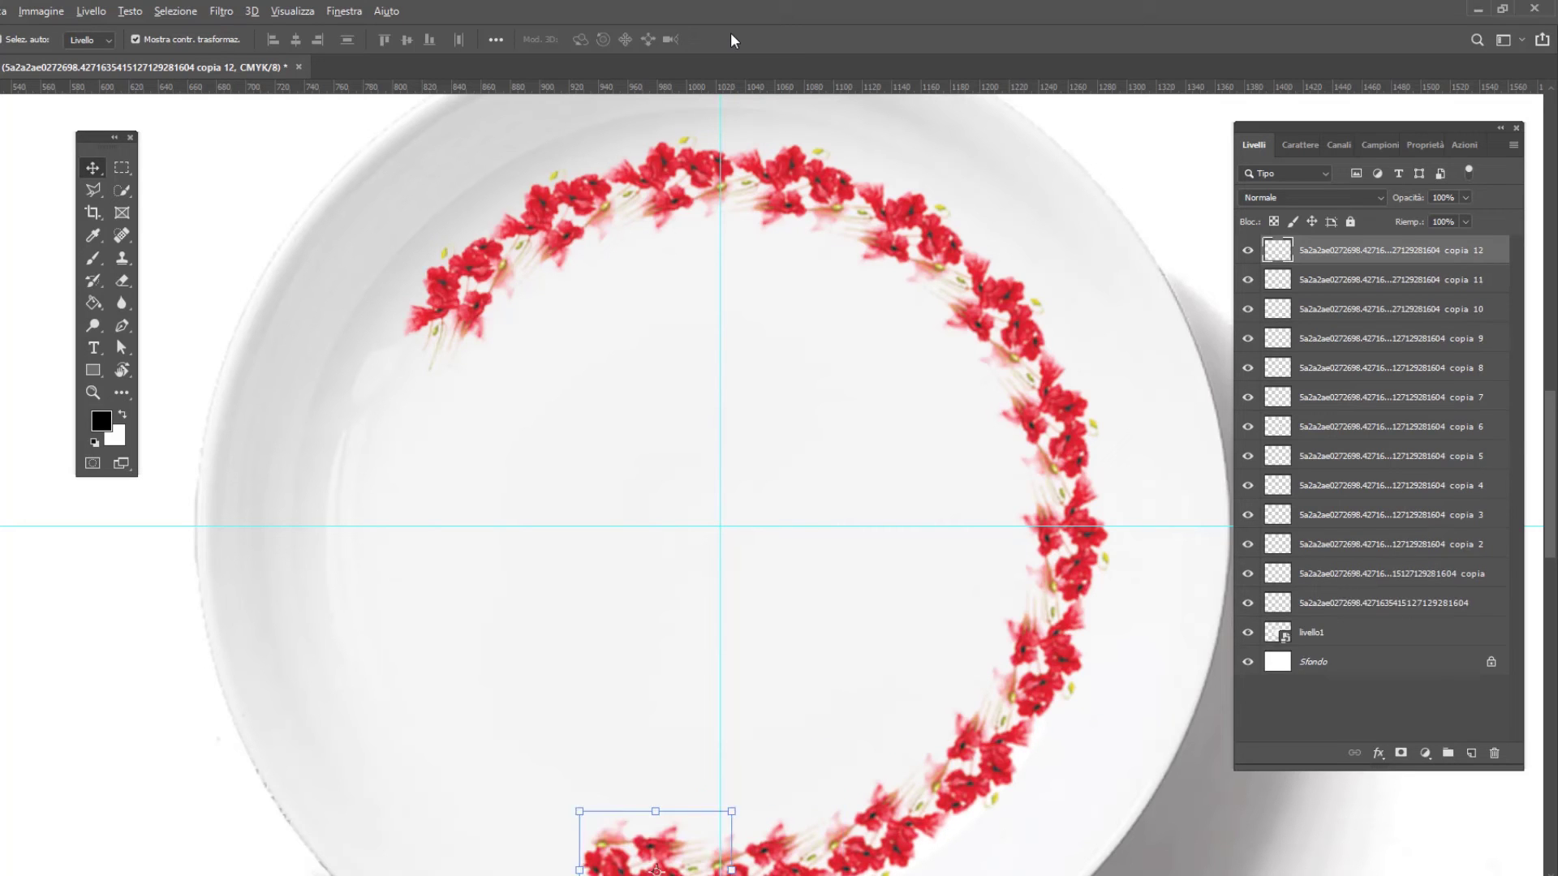
key("ctrl+alt+shift+t")
key("ctrl+alt+shift+t")
key("ctrl+alt+shift+t")
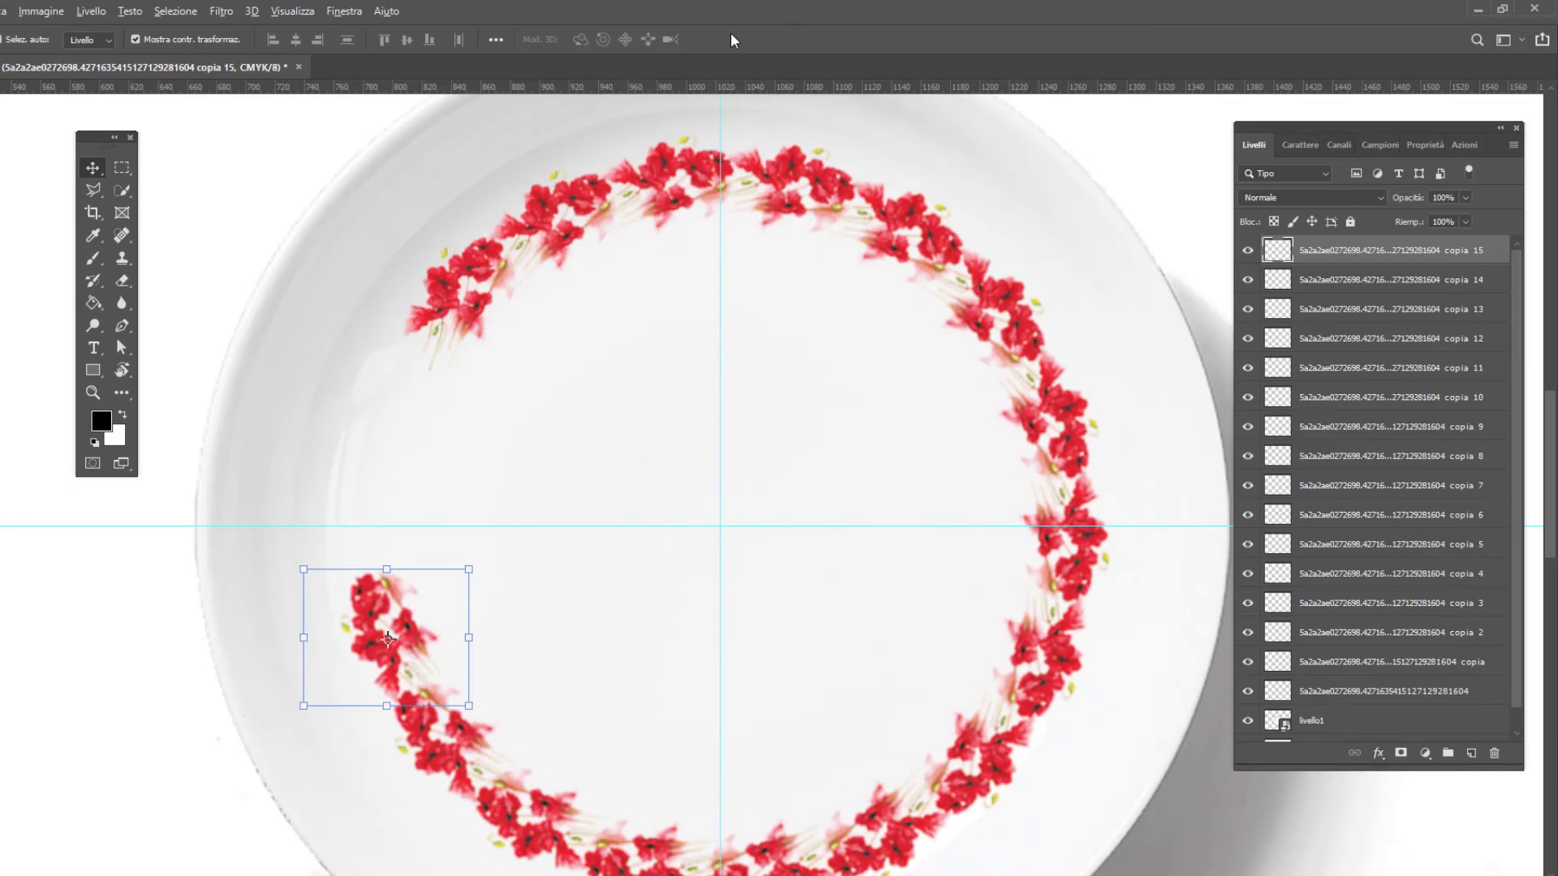
key("ctrl+alt+shift+t")
key("ctrl+alt+shift+t")
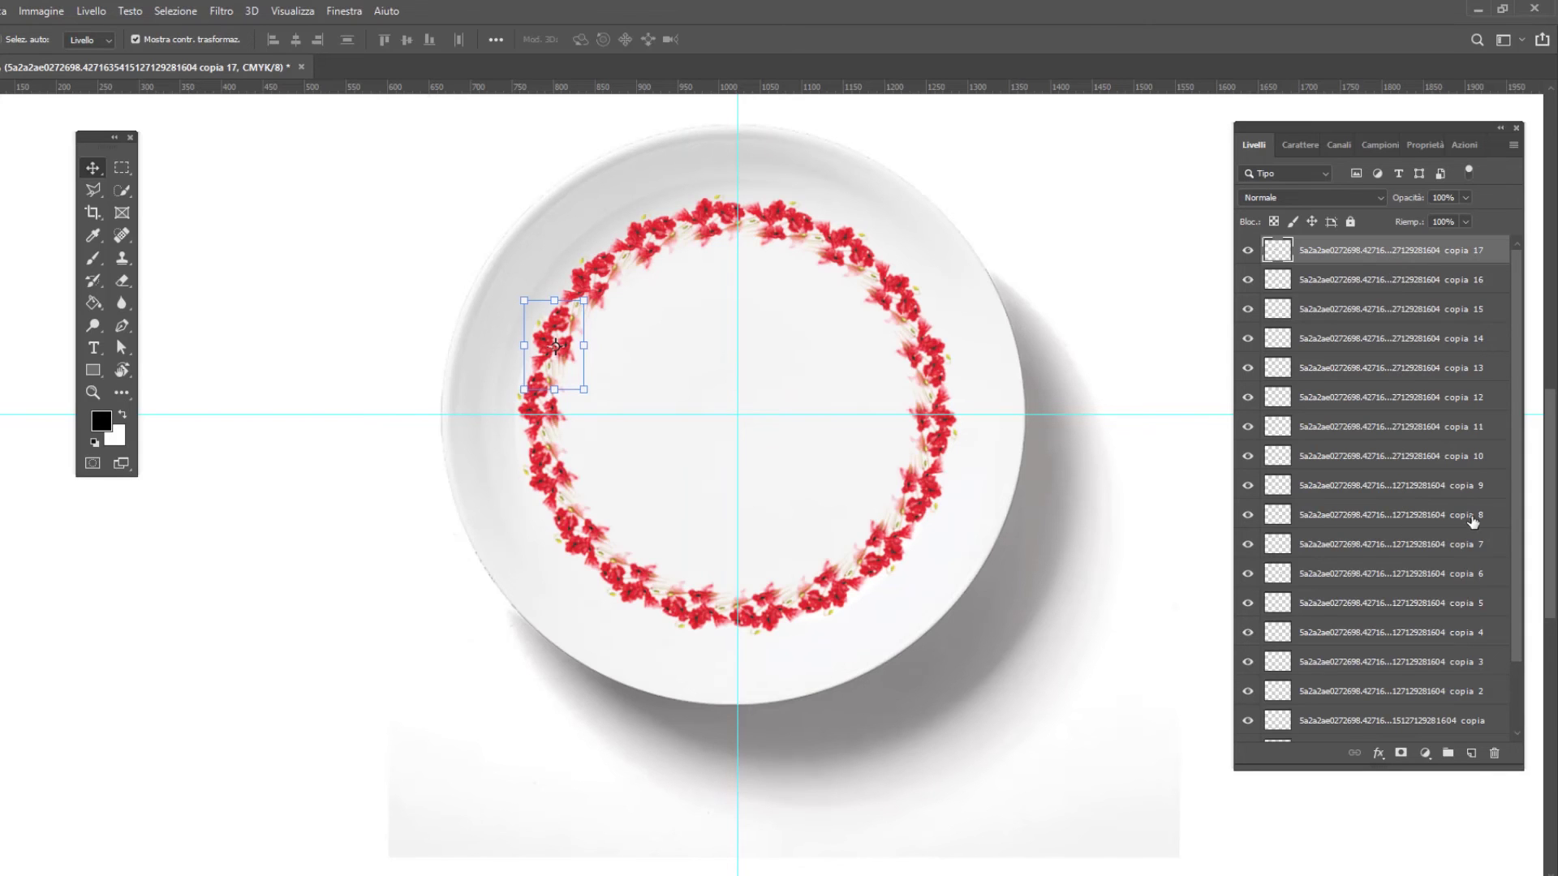
Select every poppy layer, from the original flower up to copia 17, in the Layers panel.
left_click_drag(1519, 499, 1514, 599)
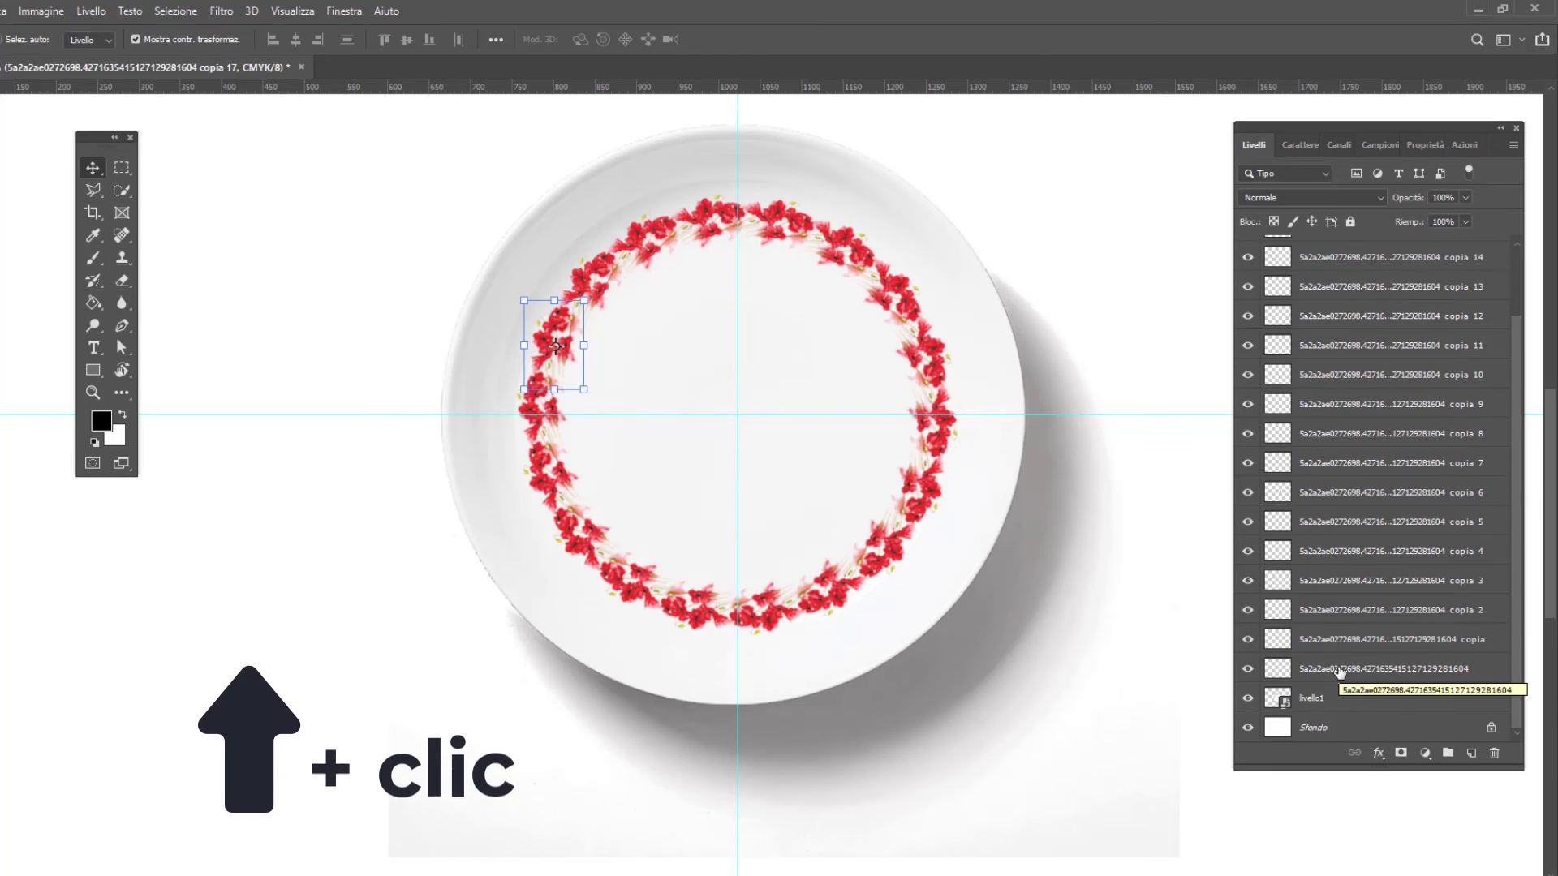
left_click(1340, 669, "shift")
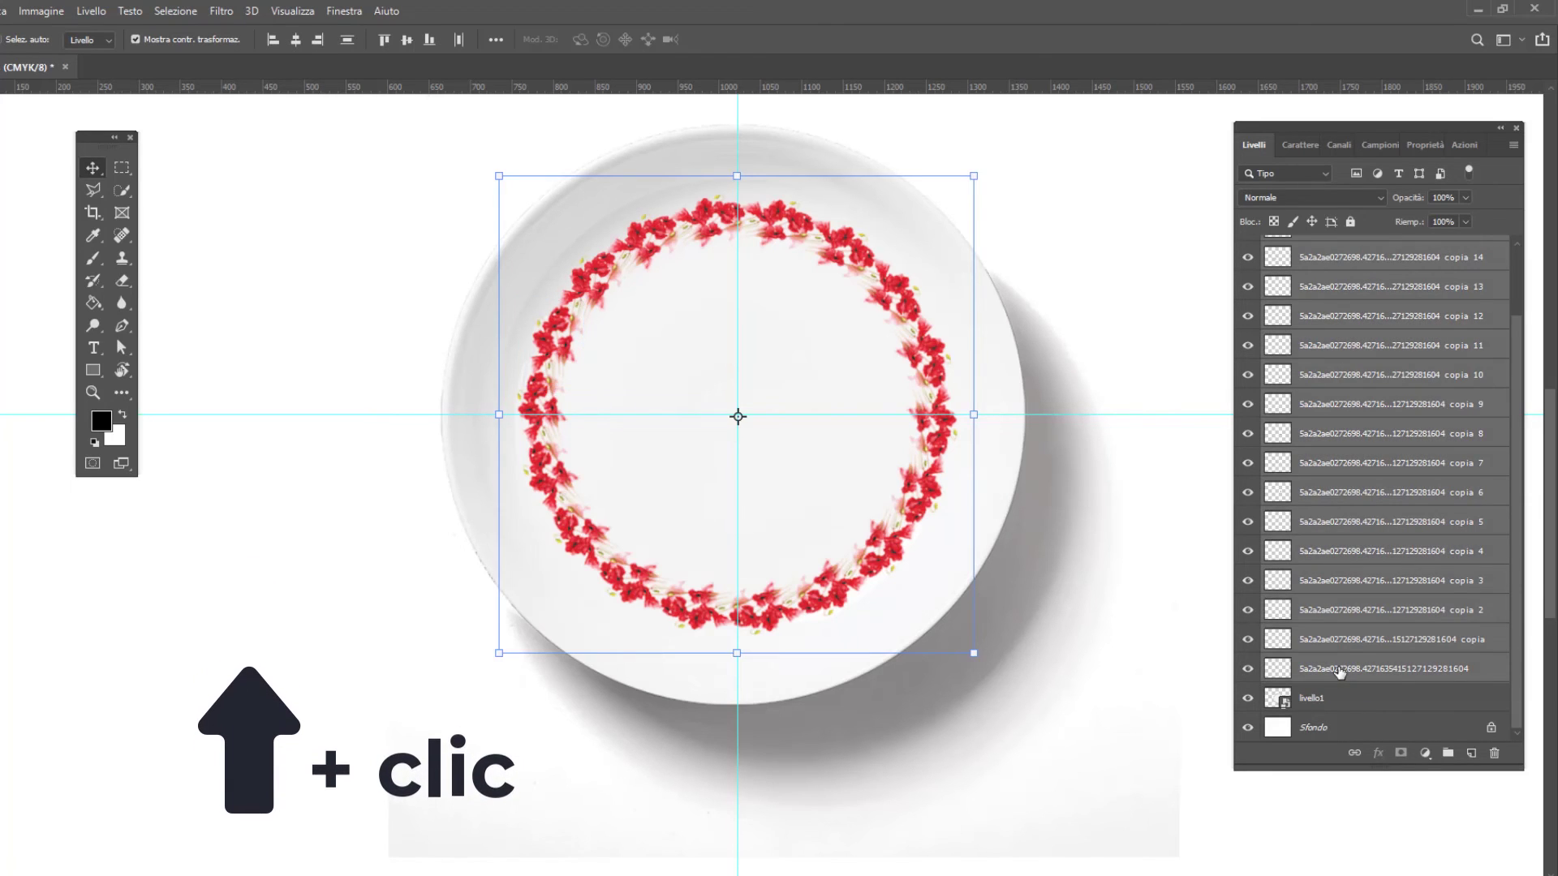
scroll(1501, 608, "up", 2)
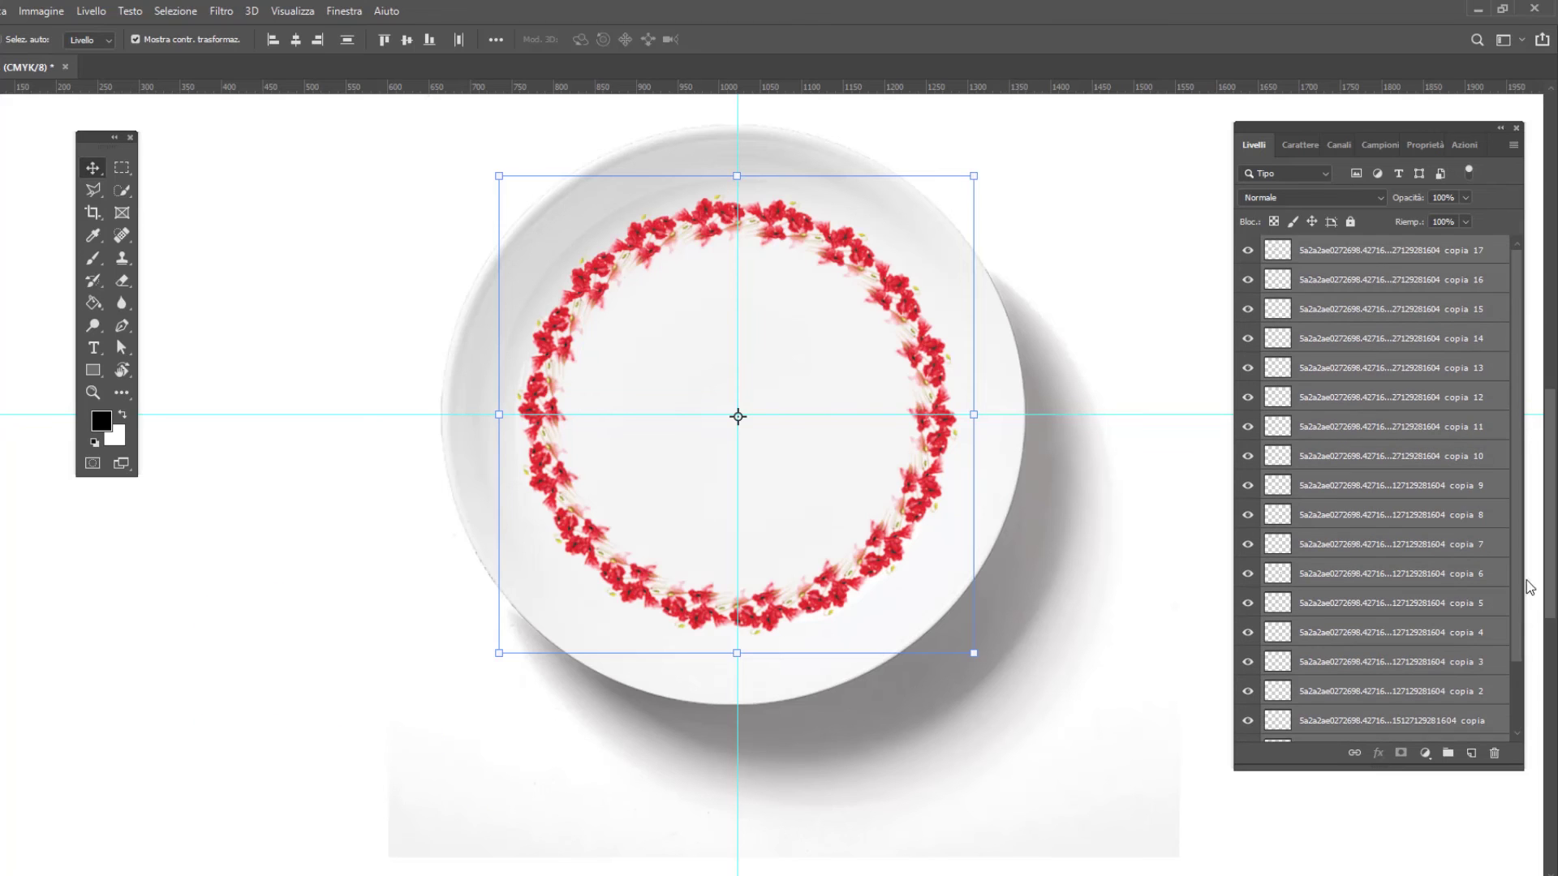
scroll(1530, 624, "down", 2)
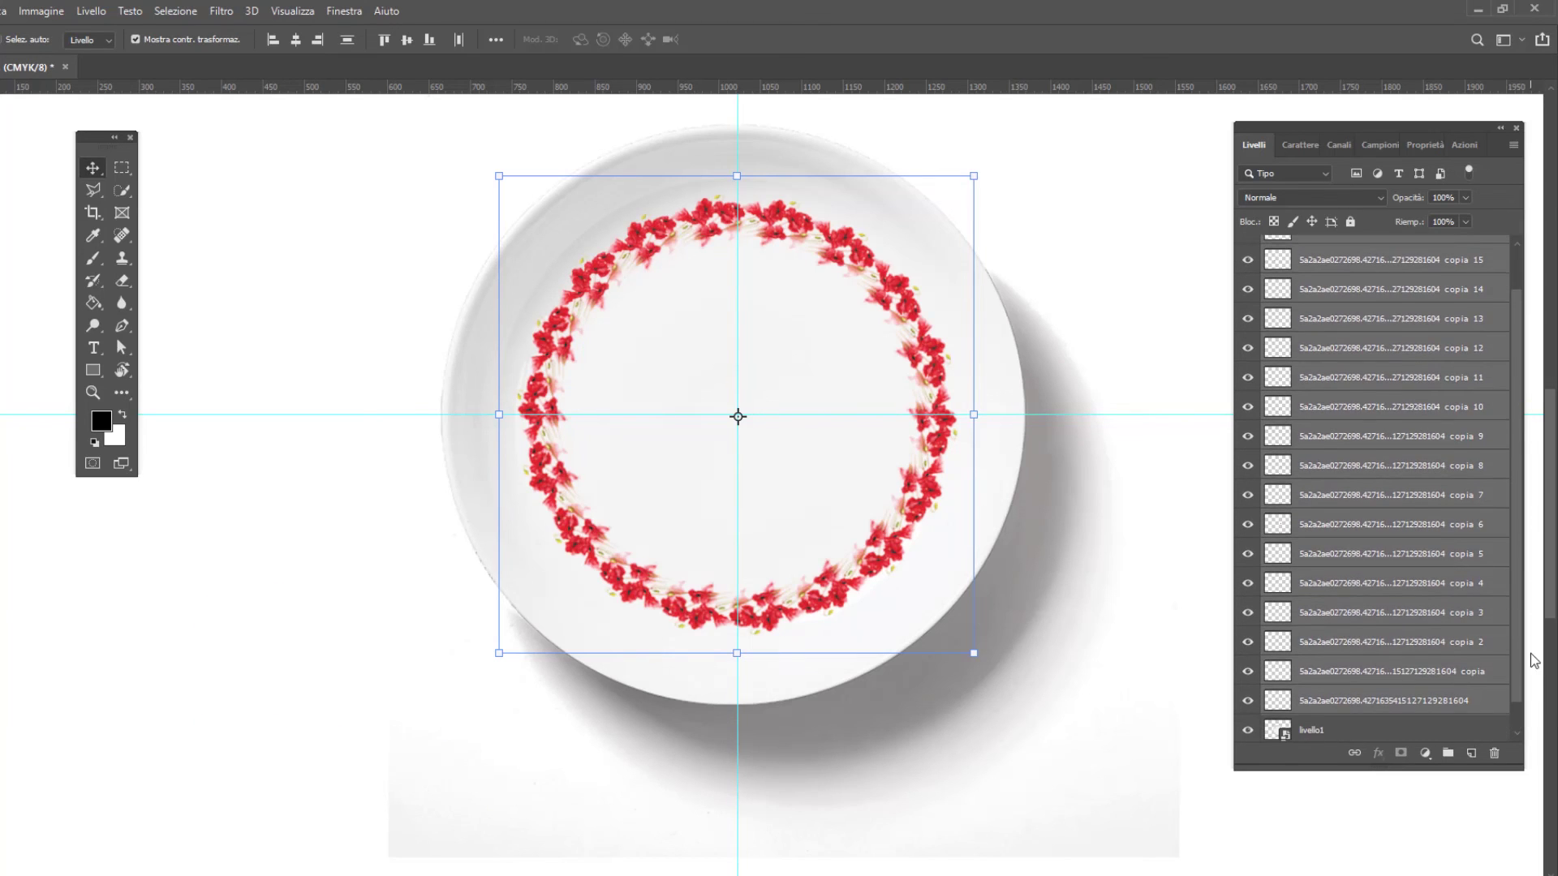
scroll(1529, 657, "down", 1)
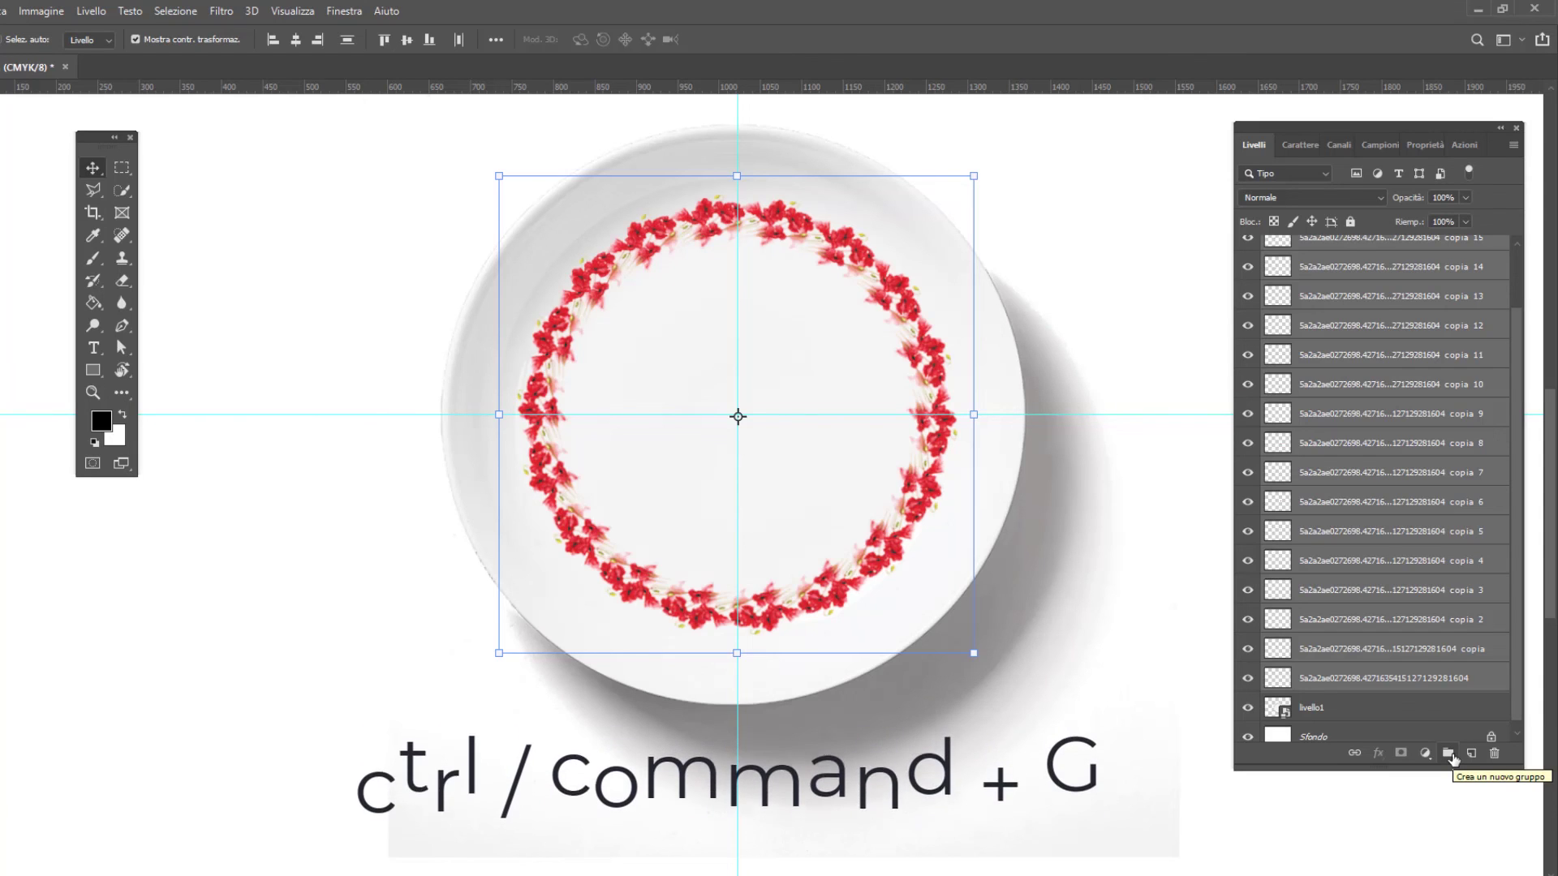
Group the selected poppy layers into Gruppo 1, then hide and re-show it to compare.
key("ctrl+g")
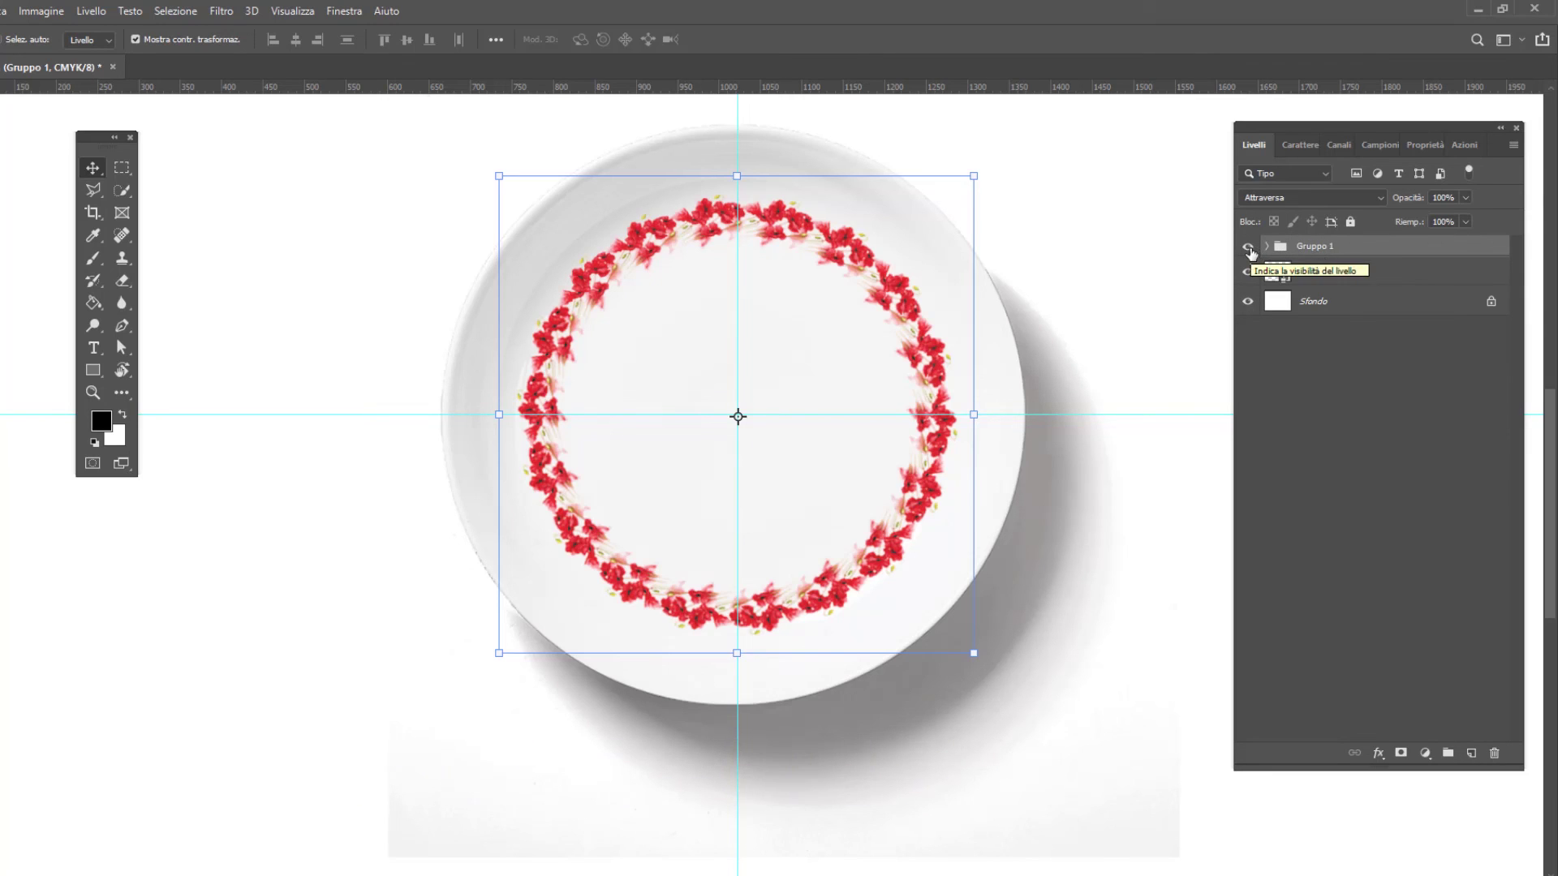
left_click(1248, 247)
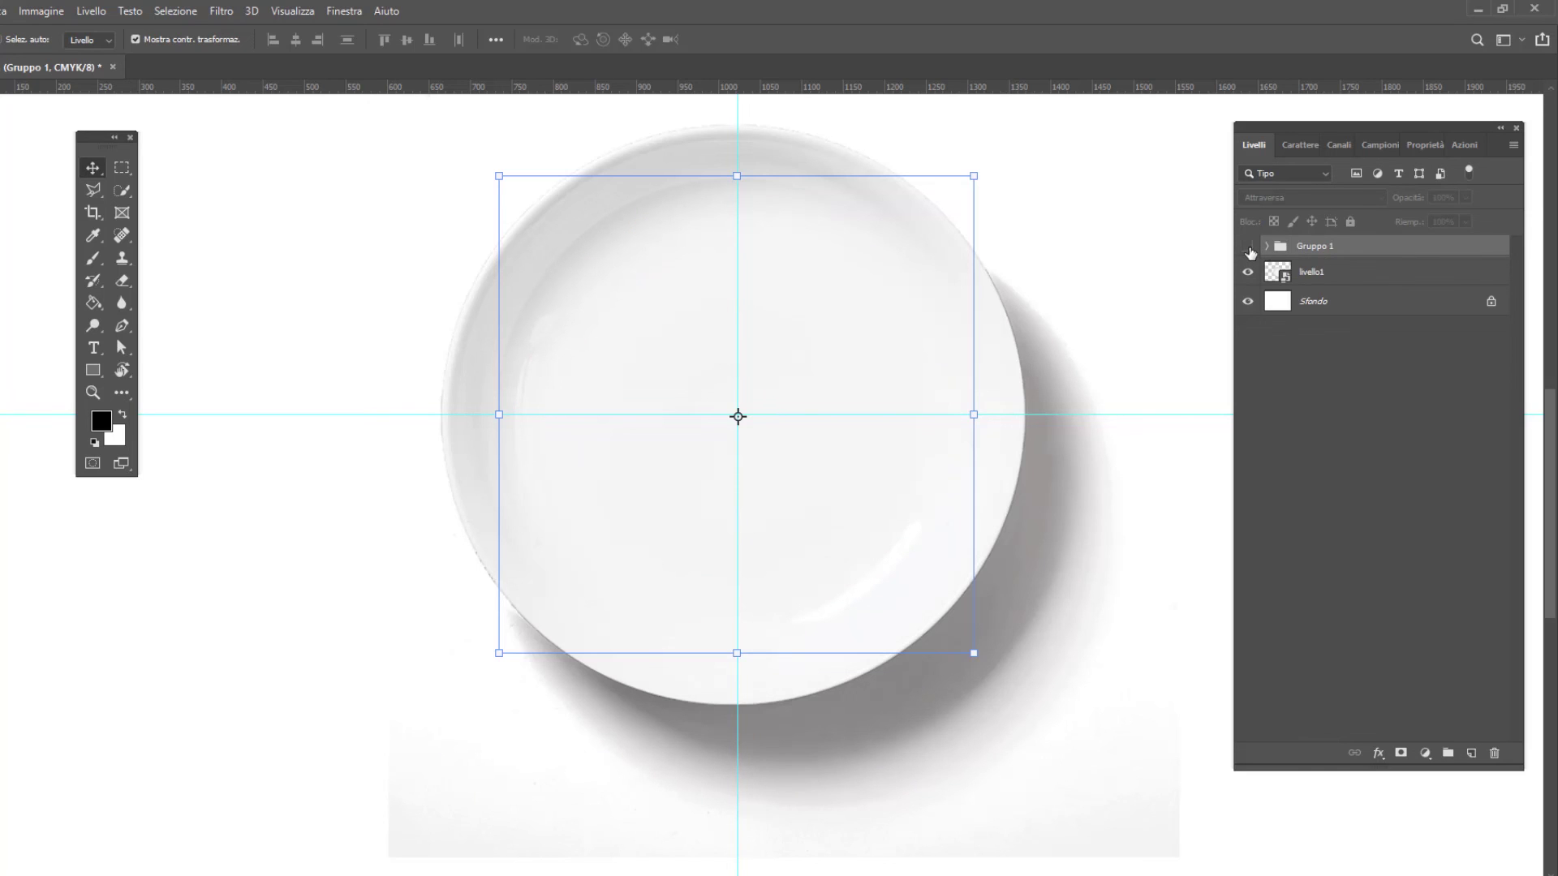
left_click(1248, 247)
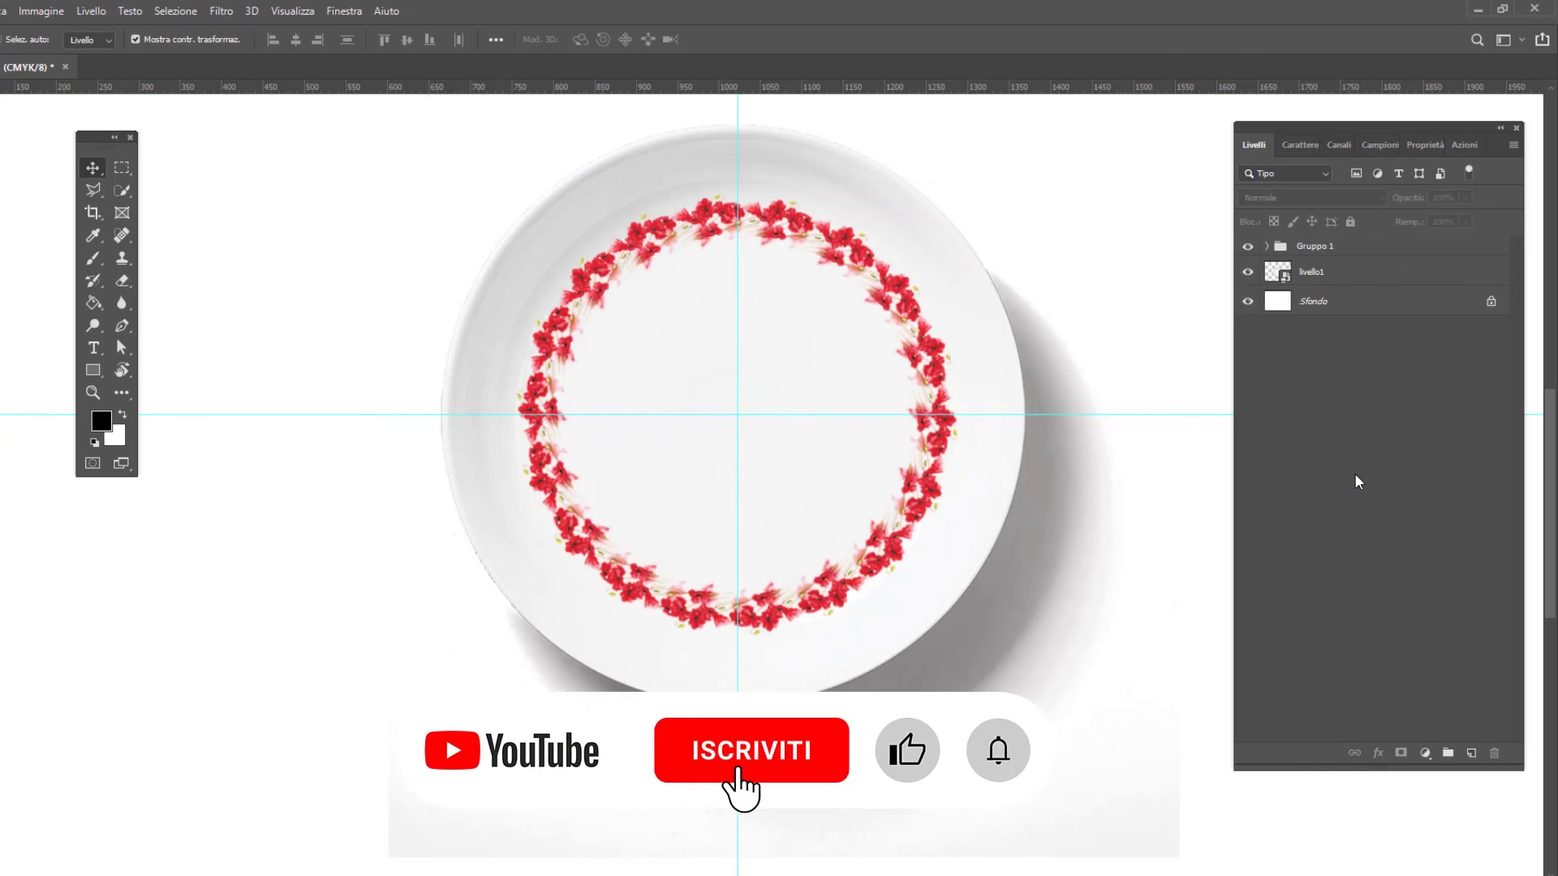